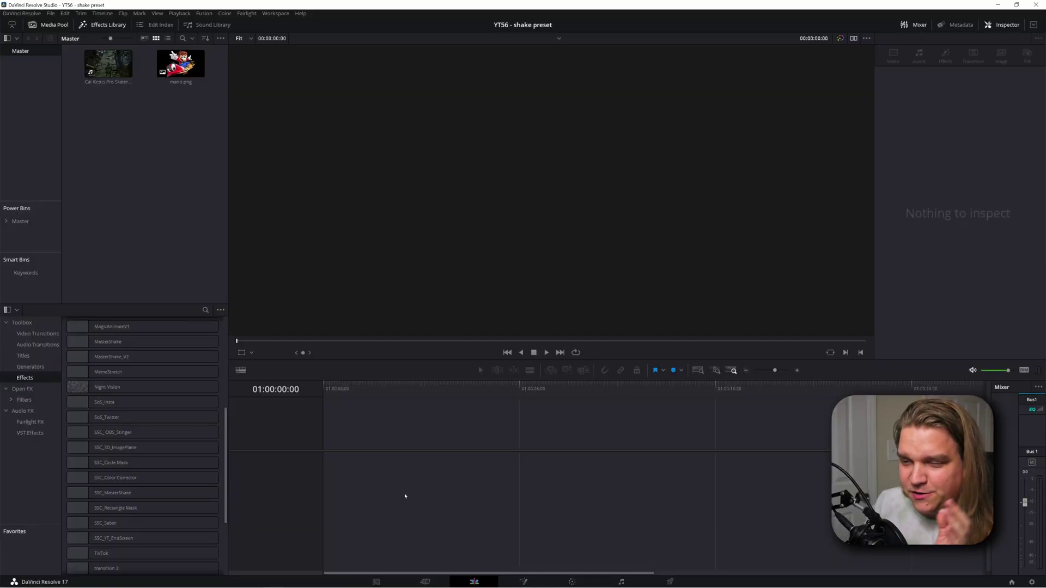
# Add a Text+ title to the empty timeline on Video 1 and select it
pyautogui.click(24, 356)
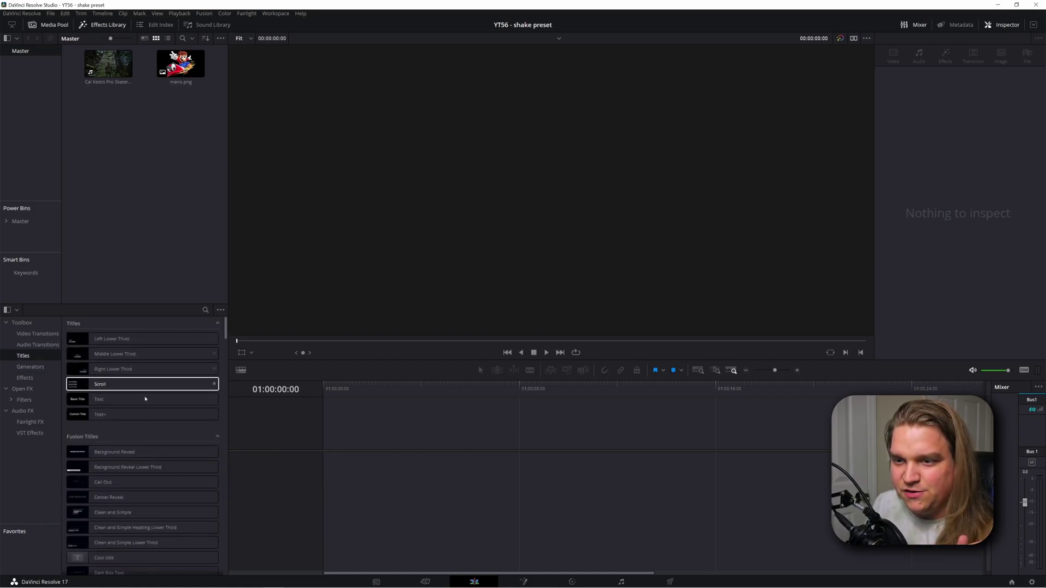
pyautogui.moveTo(105, 419); pyautogui.dragTo(357, 463)
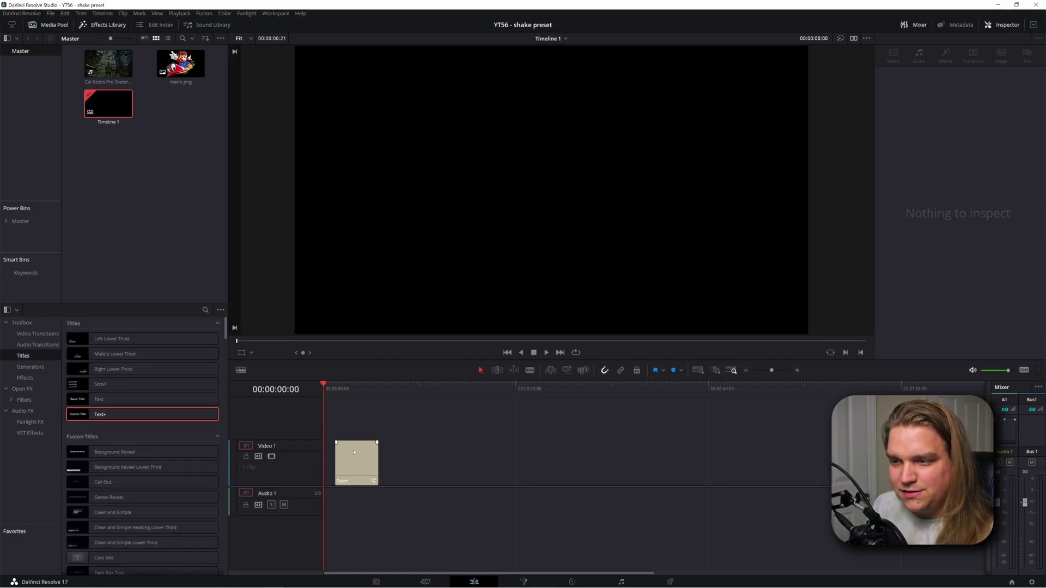
pyautogui.click(356, 390)
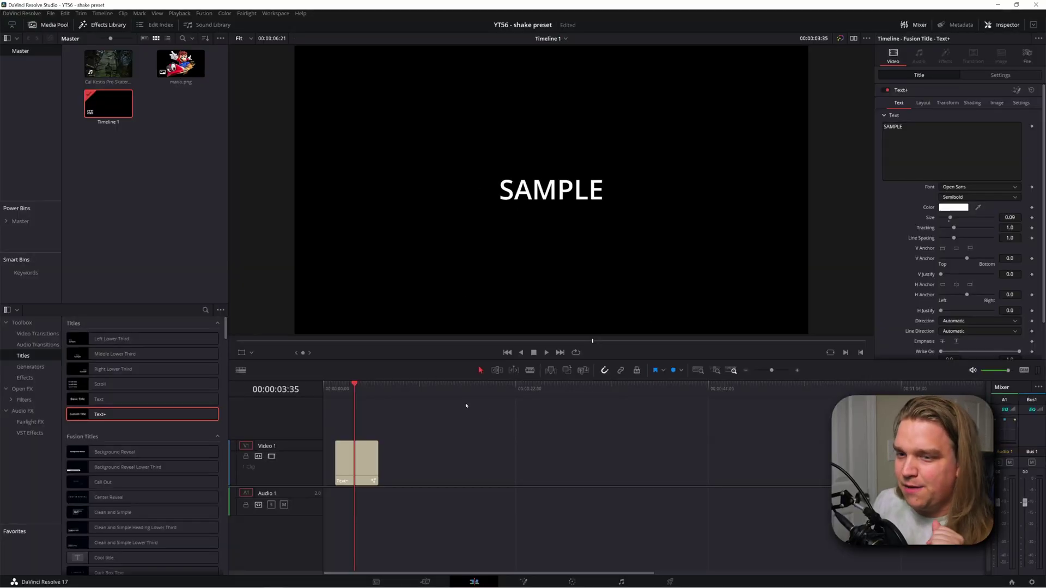
# Drop SSC_MasterShake from the video effects onto the Text+ title clip and preview it
pyautogui.click(25, 378)
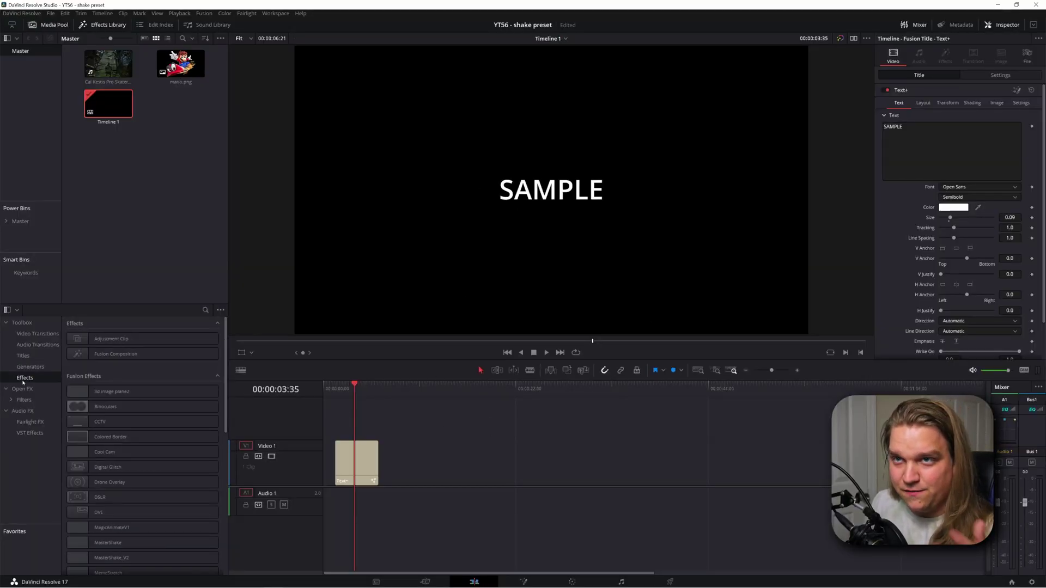
pyautogui.scroll(-10, 163, 408)
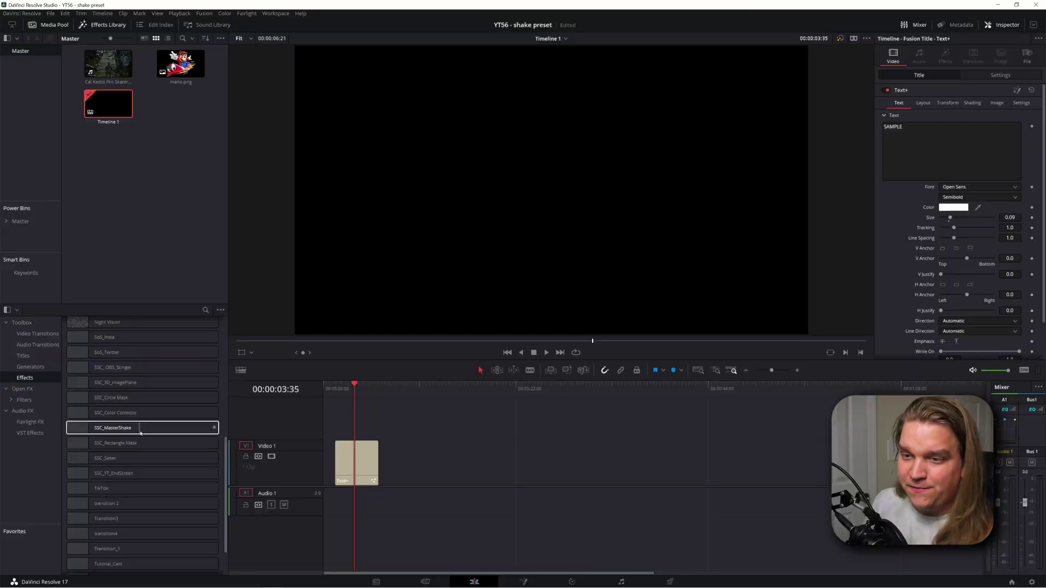
pyautogui.moveTo(100, 428); pyautogui.dragTo(344, 465)
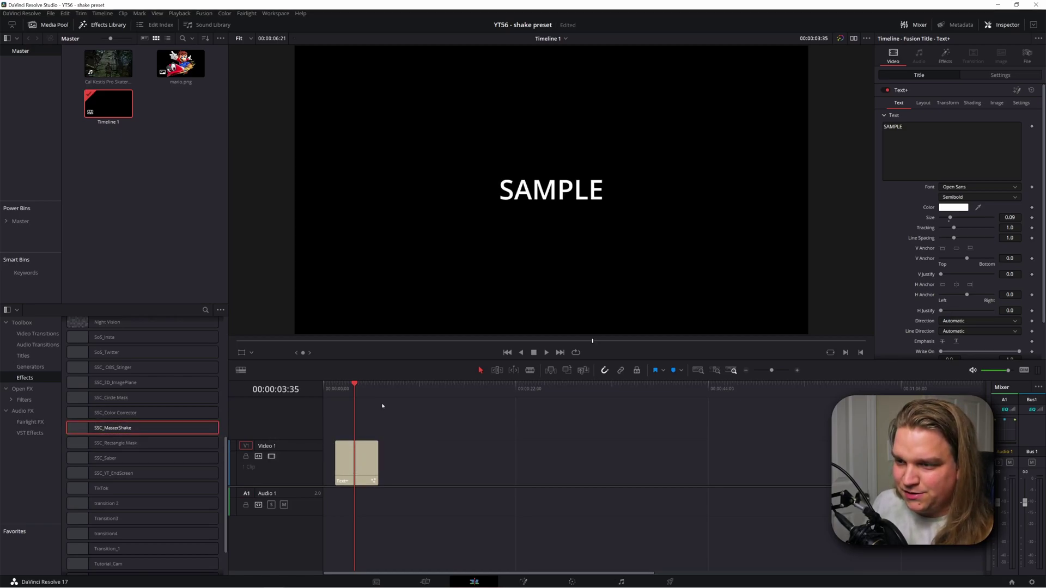
pyautogui.moveTo(354, 388); pyautogui.dragTo(358, 393)
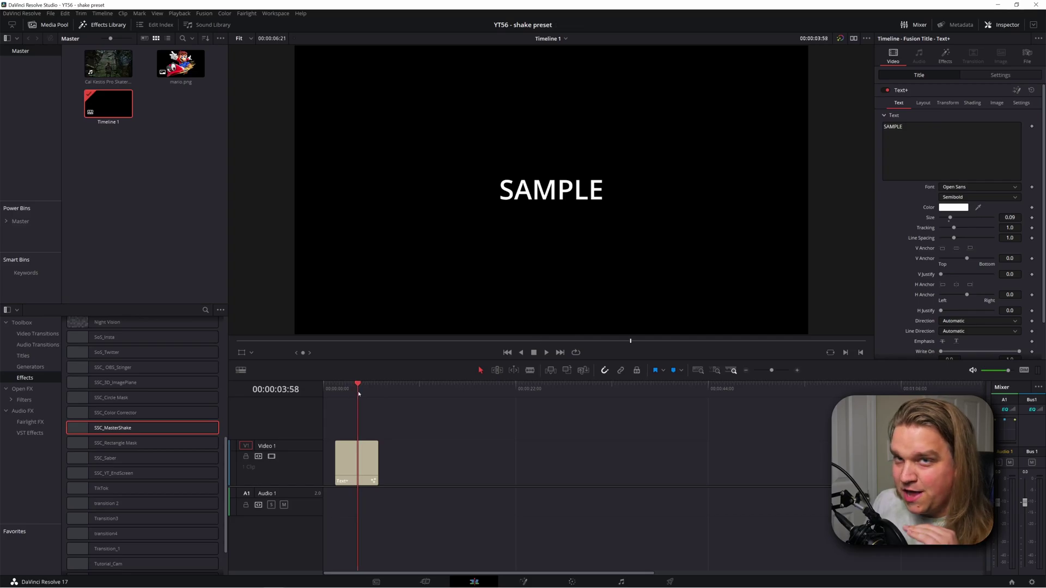
pyautogui.click(364, 464)
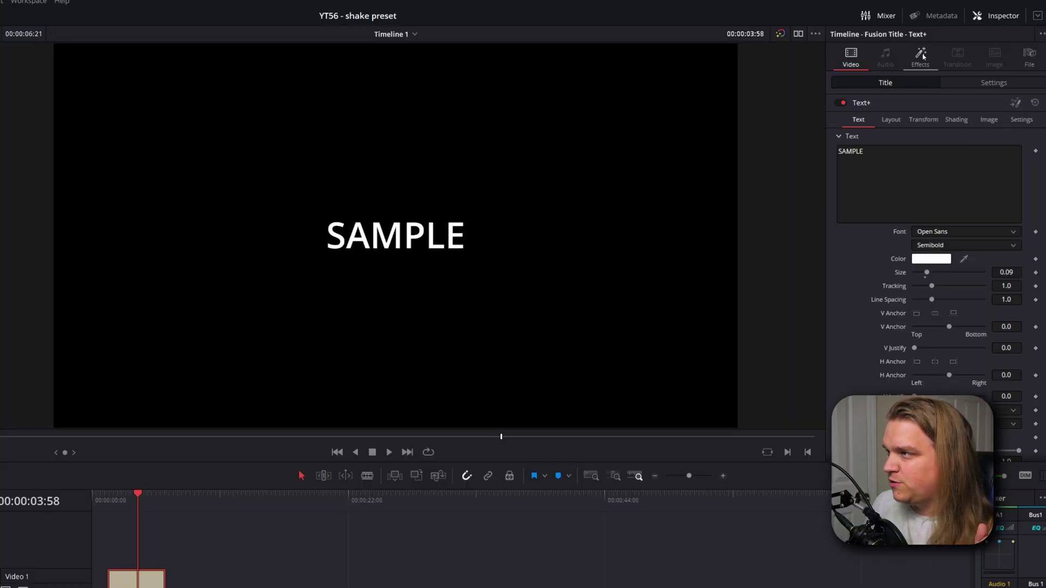
# Enable Position shake on the title, move the clip to 00:00 and play it back
pyautogui.click(921, 61)
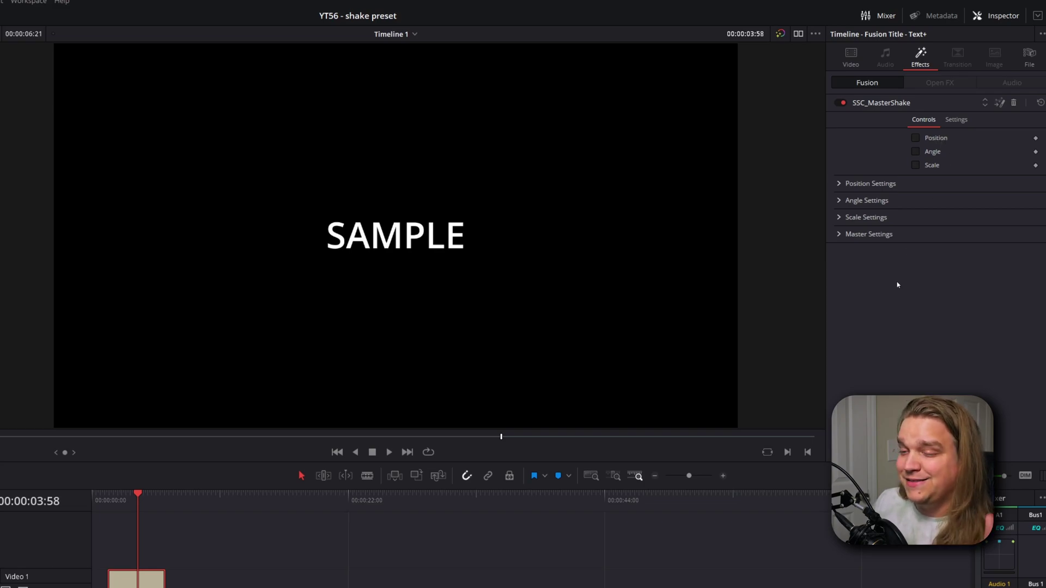
pyautogui.click(915, 139)
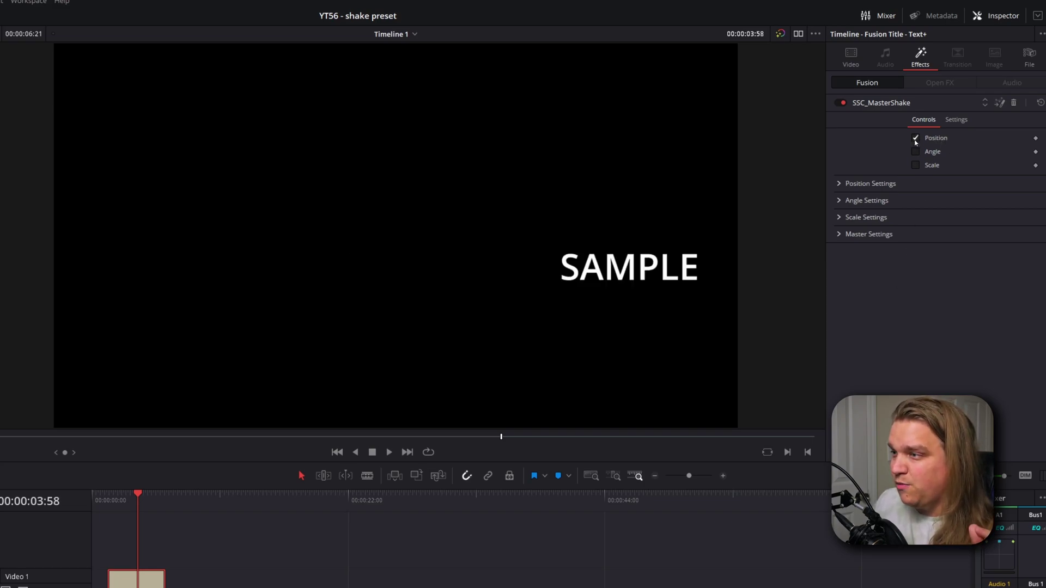
pyautogui.moveTo(136, 578); pyautogui.dragTo(120, 578)
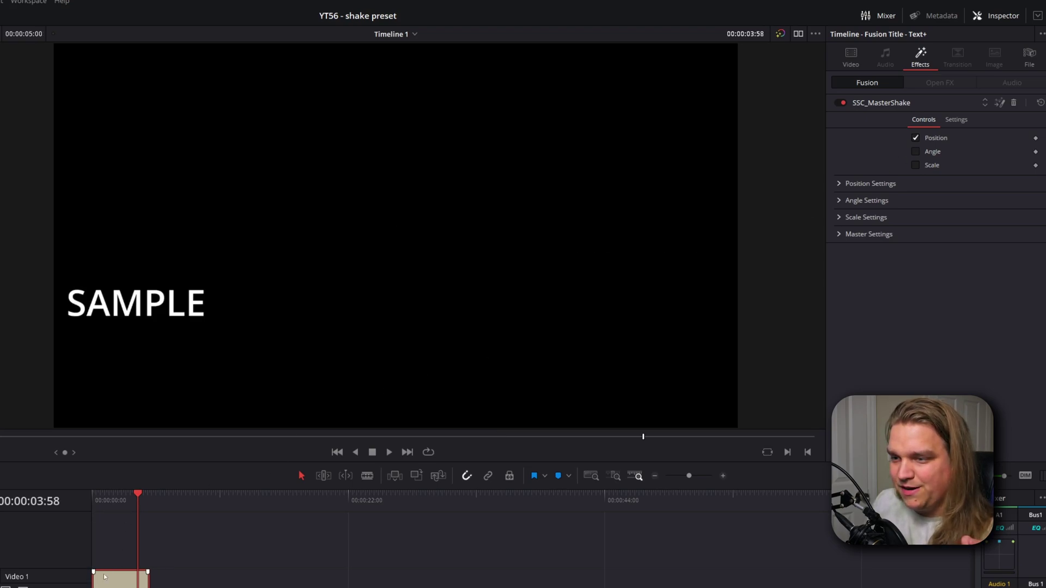
pyautogui.press('Home')
pyautogui.press('space')
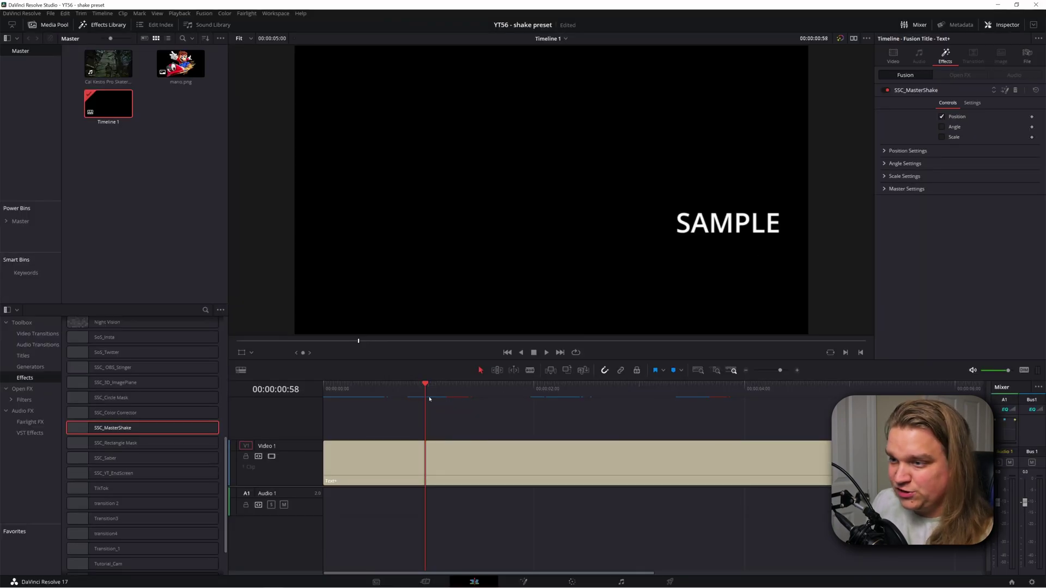
pyautogui.moveTo(429, 399); pyautogui.dragTo(490, 393)
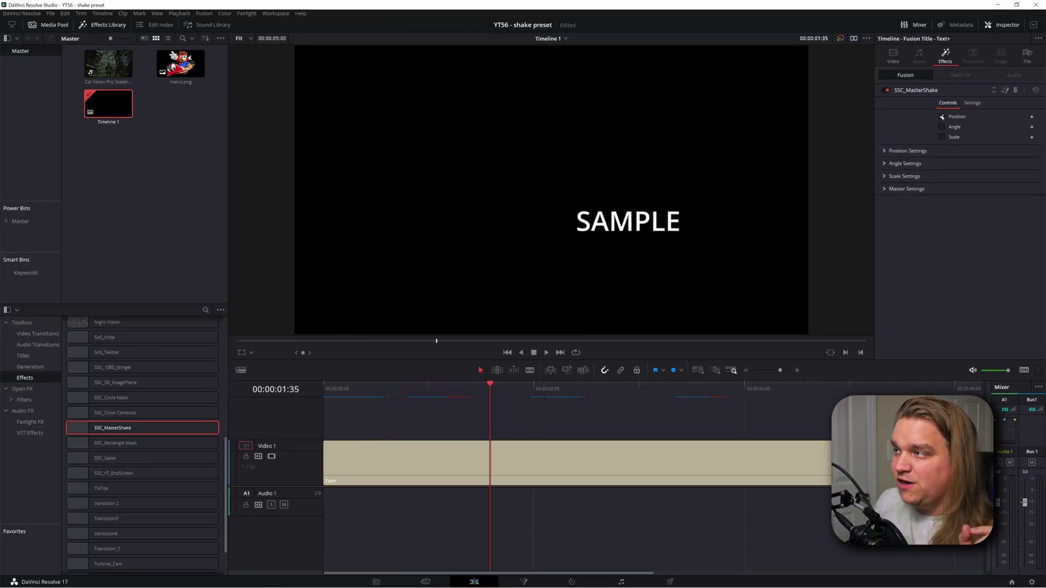
# Try Angle and Scale shake in turn, then return to Position shake and expand its settings
pyautogui.click(941, 117)
pyautogui.click(942, 127)
pyautogui.moveTo(489, 392); pyautogui.dragTo(542, 417)
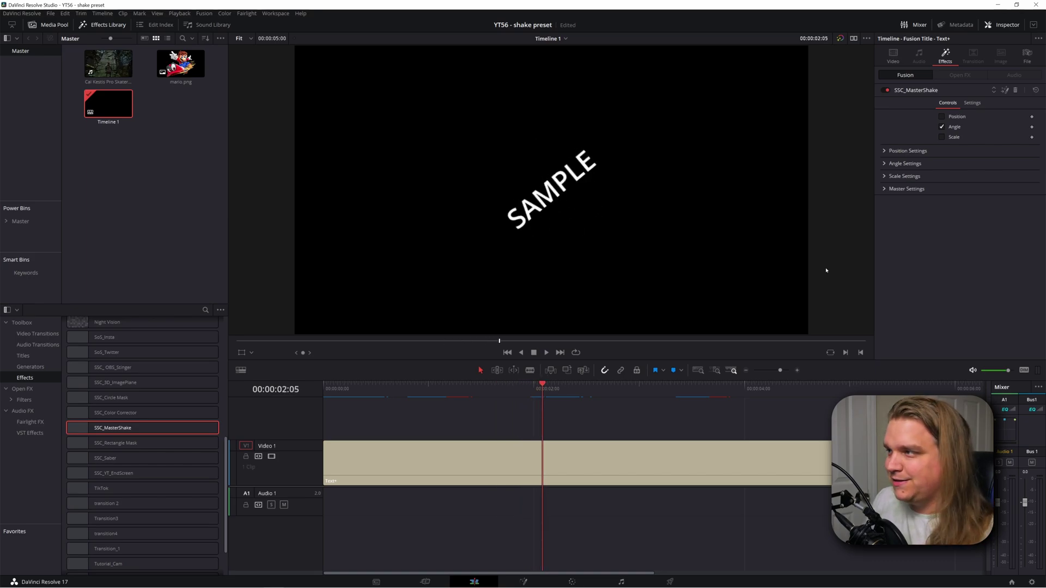
pyautogui.click(942, 137)
pyautogui.moveTo(382, 388); pyautogui.dragTo(689, 385)
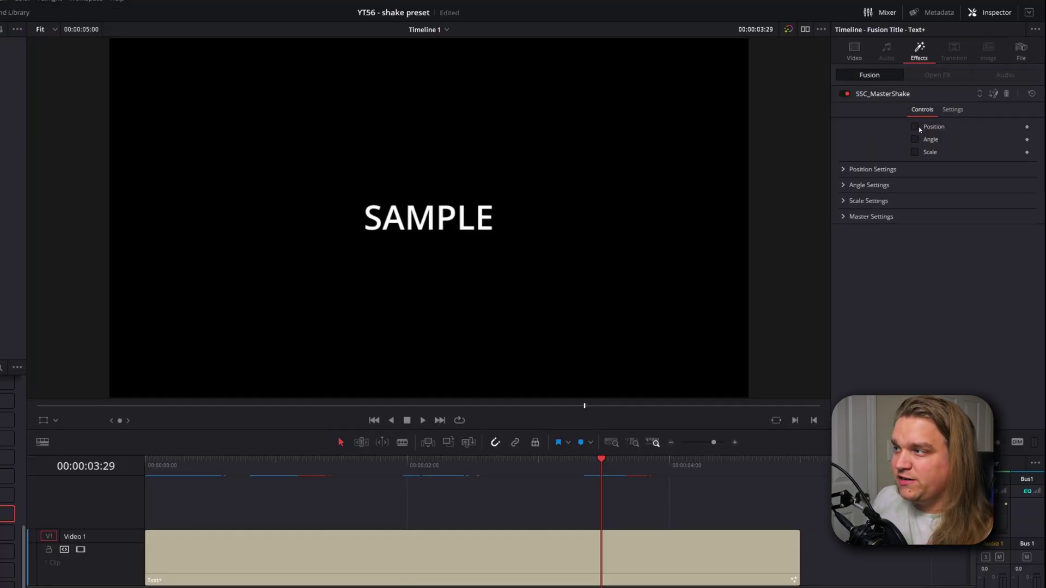
pyautogui.click(915, 126)
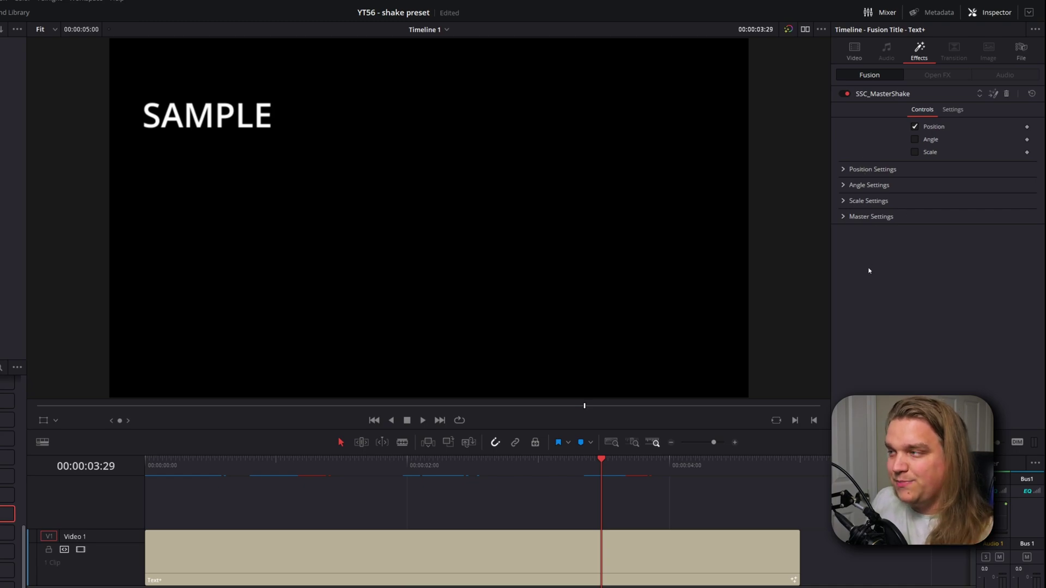
pyautogui.click(842, 170)
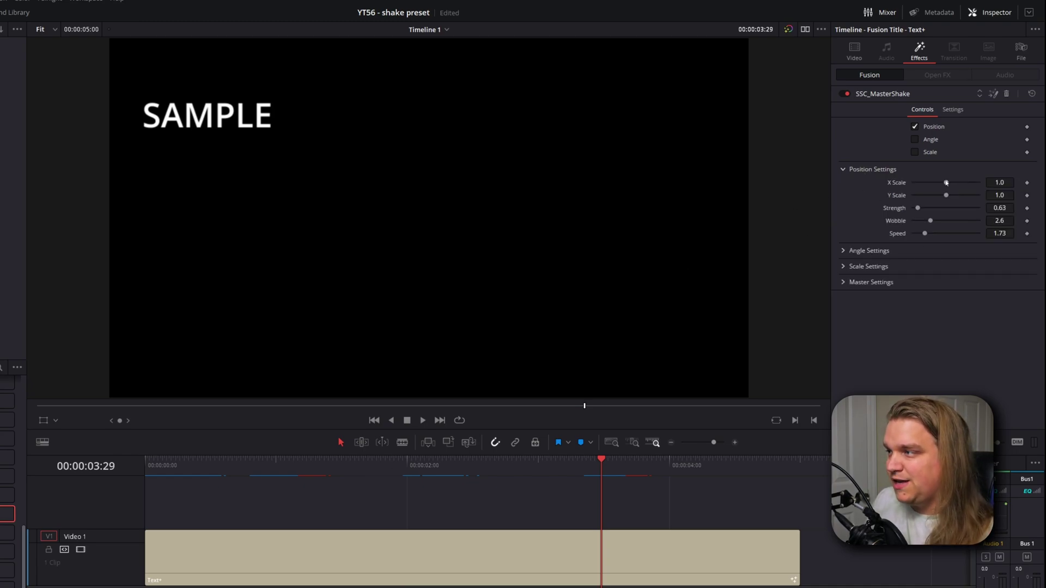
# Lower the position X Scale to 0.13 and test Strength at 4.09 and 0.08
pyautogui.moveTo(946, 182); pyautogui.dragTo(917, 195)
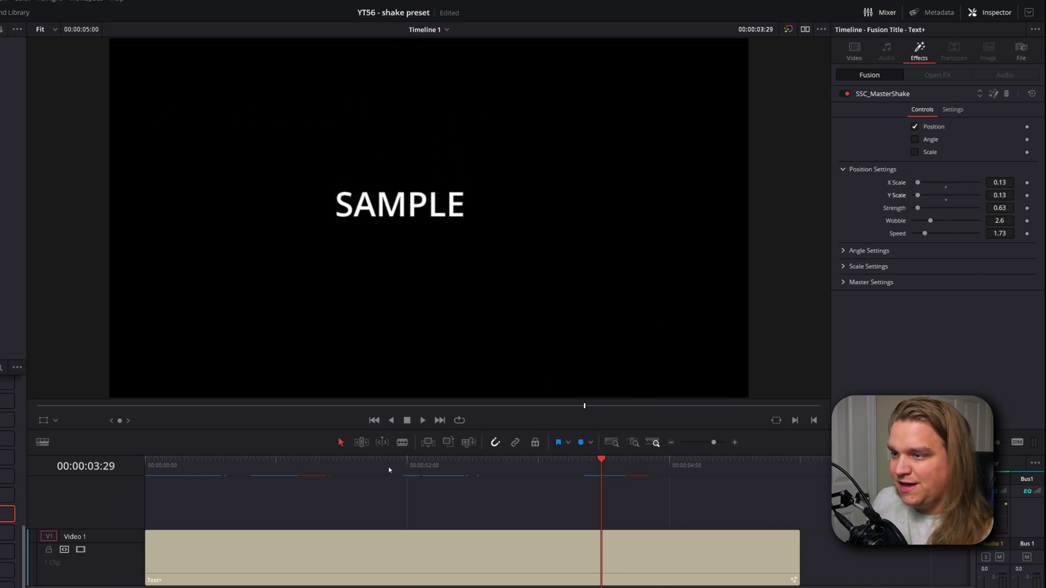
pyautogui.moveTo(185, 461); pyautogui.dragTo(380, 506)
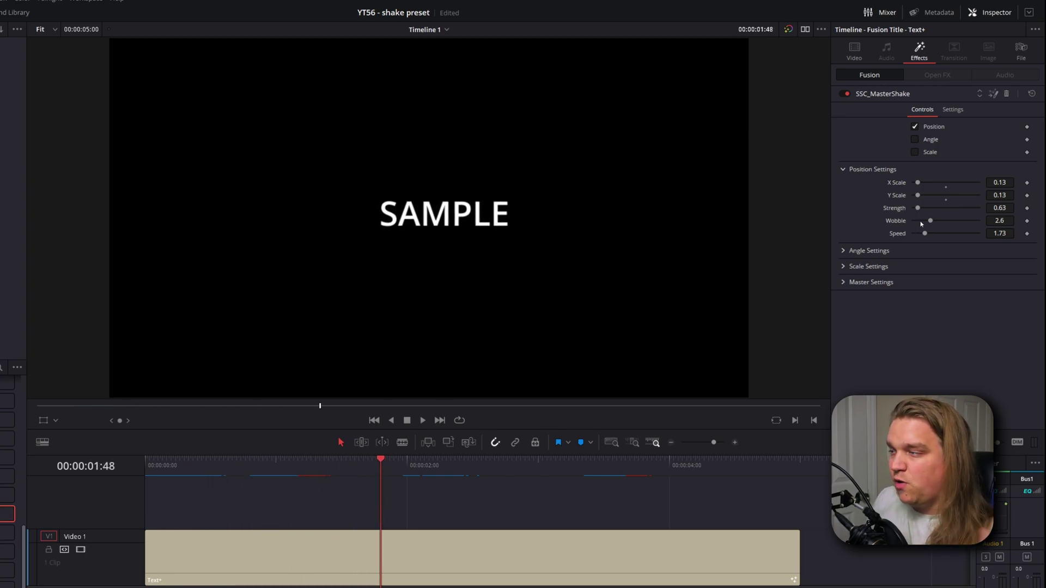
pyautogui.click(844, 251)
pyautogui.click(843, 251)
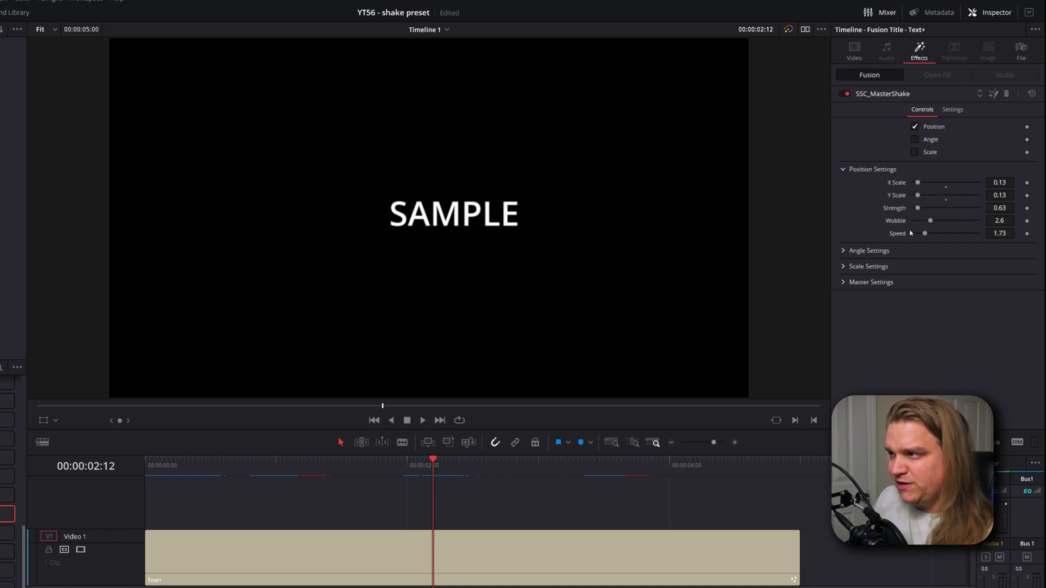
pyautogui.moveTo(918, 209); pyautogui.dragTo(940, 209)
pyautogui.click(409, 469)
pyautogui.moveTo(411, 471); pyautogui.dragTo(560, 485)
pyautogui.moveTo(943, 208); pyautogui.dragTo(914, 207)
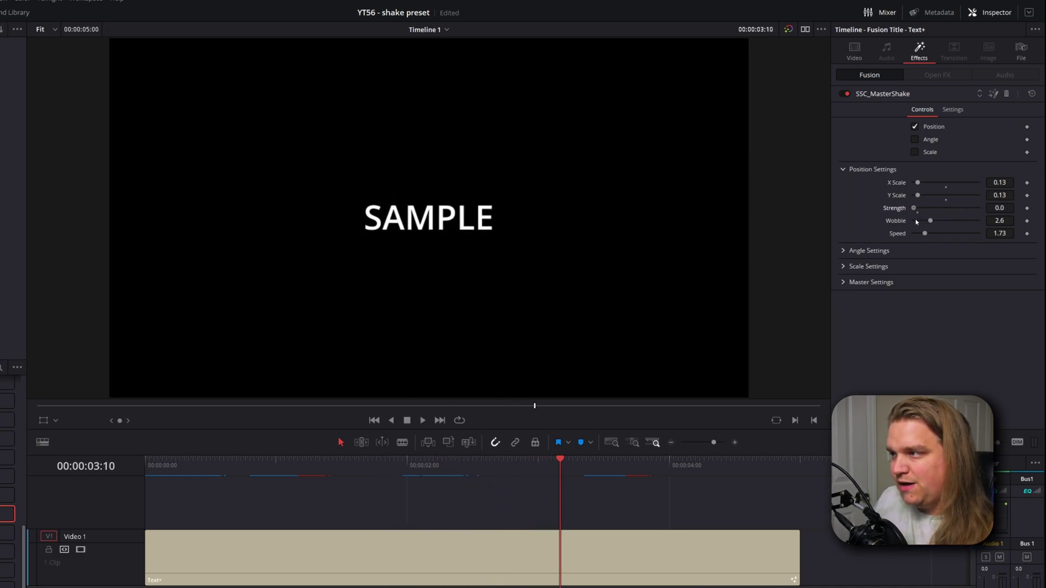
pyautogui.click(358, 468)
pyautogui.moveTo(371, 473); pyautogui.dragTo(502, 500)
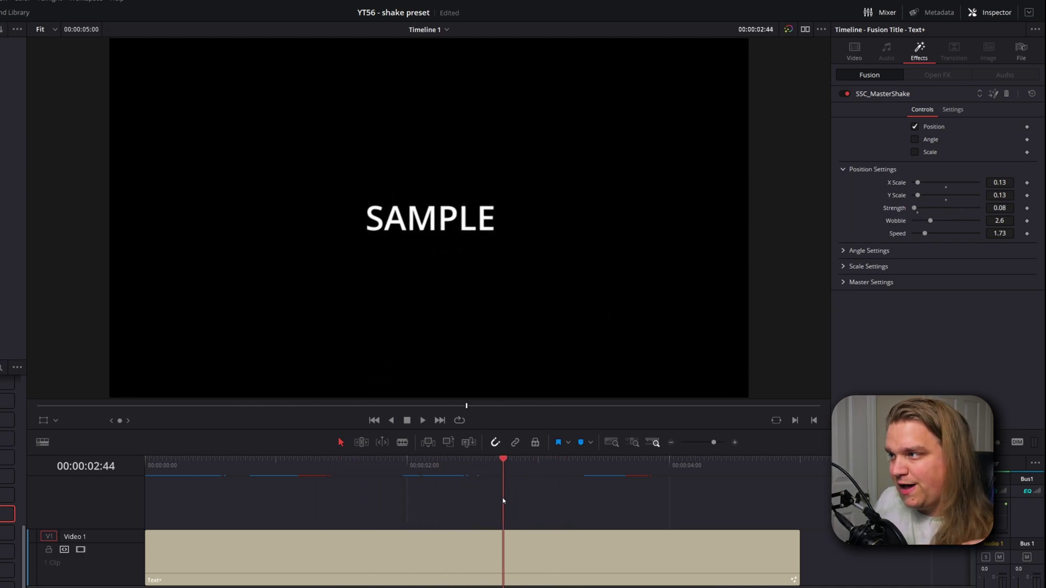
# Try Wobble 5.12 and Speed 5.04, then test position Strength at 0.0 and 4.8
pyautogui.moveTo(931, 221); pyautogui.dragTo(940, 221)
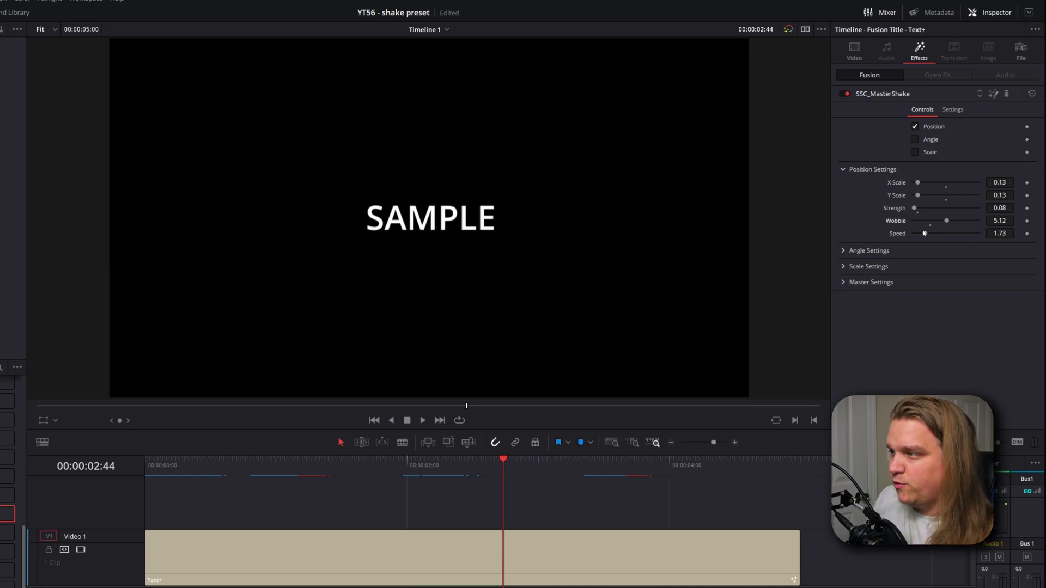
pyautogui.moveTo(925, 234); pyautogui.dragTo(974, 225)
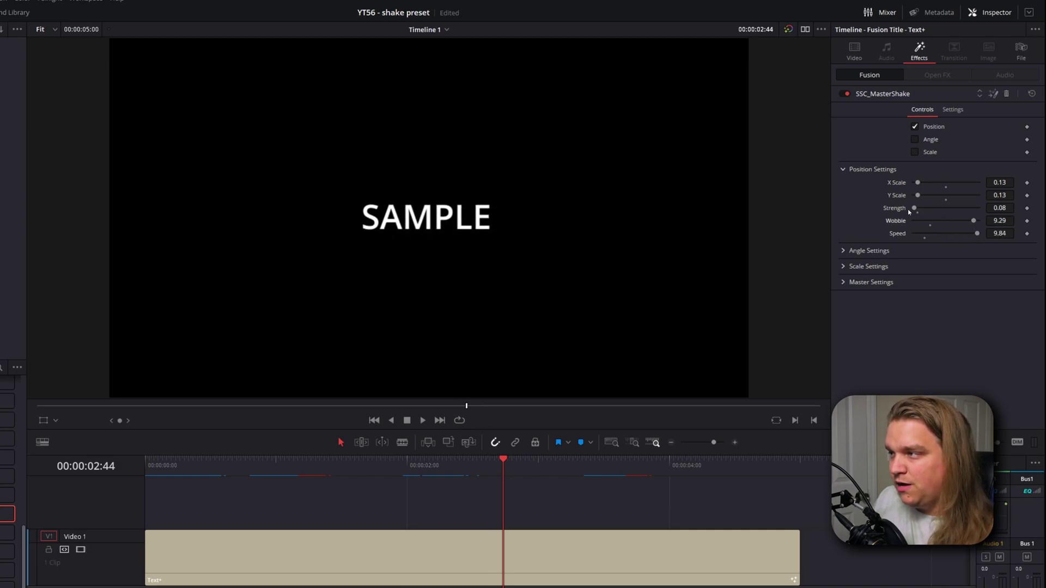
pyautogui.moveTo(915, 210); pyautogui.dragTo(918, 213)
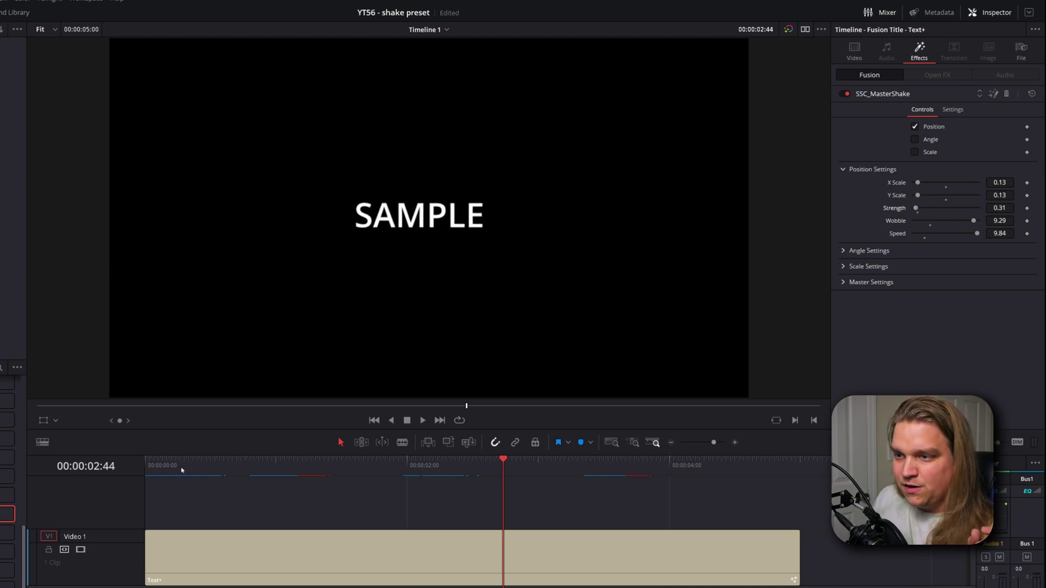
pyautogui.moveTo(181, 467); pyautogui.dragTo(315, 463)
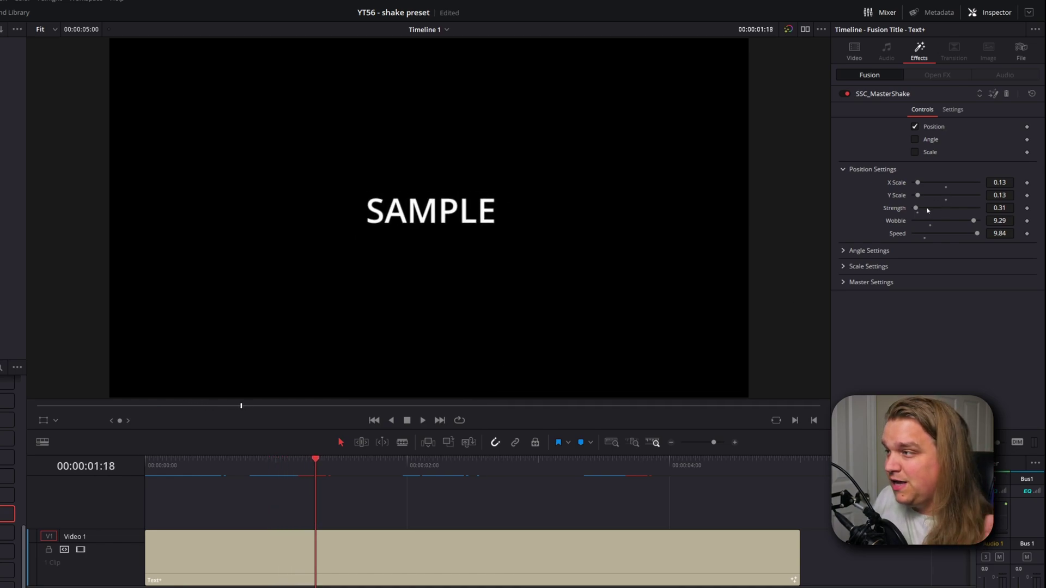
pyautogui.moveTo(918, 208); pyautogui.dragTo(947, 212)
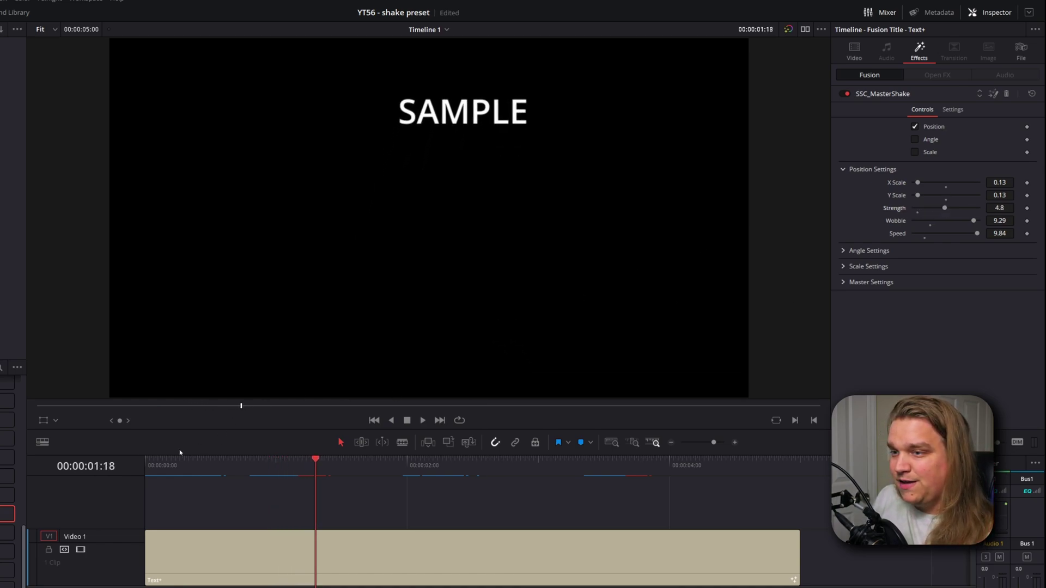
pyautogui.moveTo(178, 464); pyautogui.dragTo(203, 465)
# Settle the position shake at Strength 2.28, Wobble 0.55 and Speed 0.63
pyautogui.moveTo(942, 213); pyautogui.dragTo(923, 217)
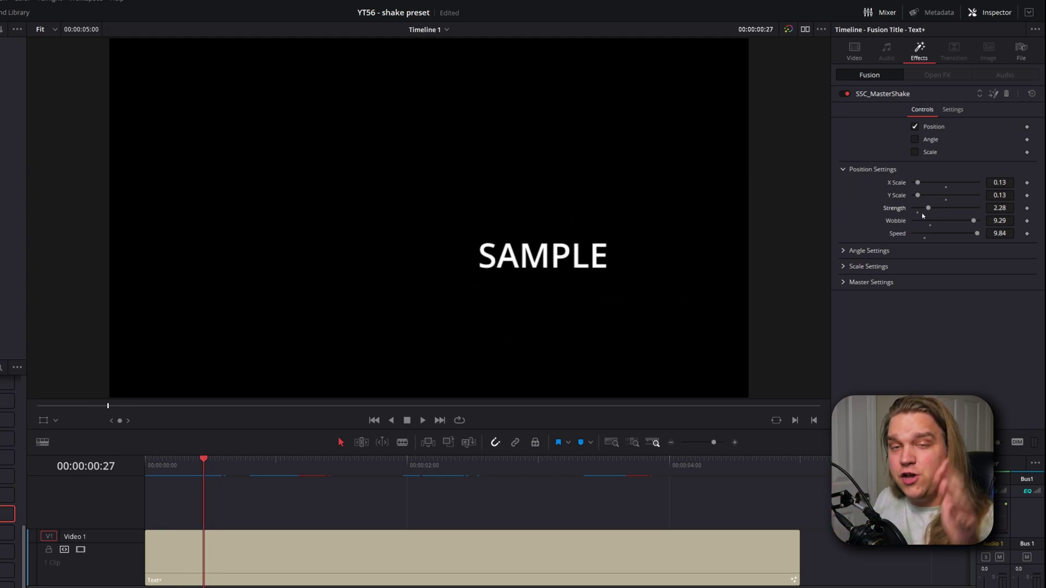
pyautogui.moveTo(977, 234)
pyautogui.mouseDown()
pyautogui.moveTo(927, 246)
pyautogui.moveTo(969, 221)
pyautogui.mouseUp()
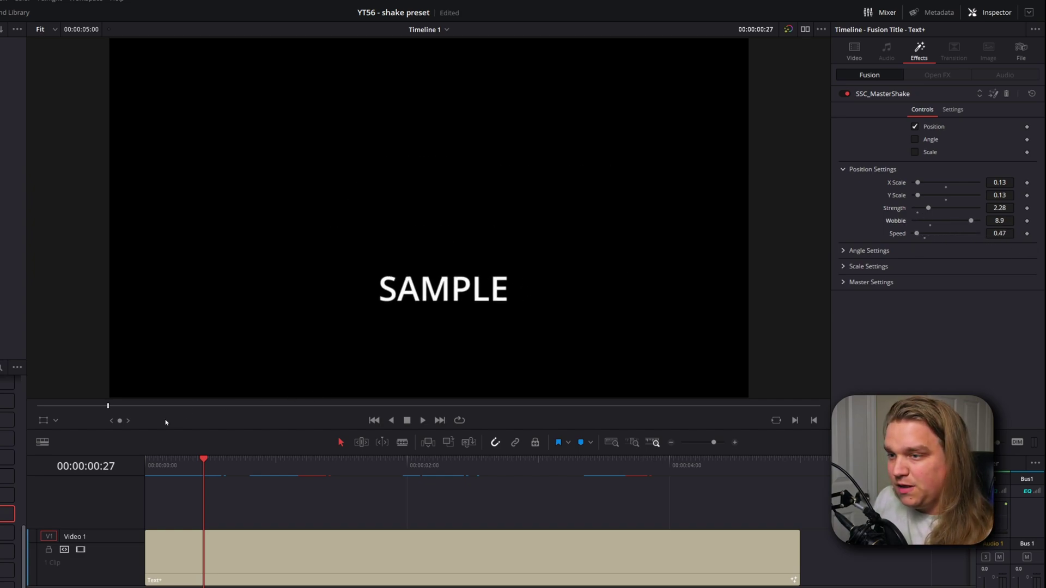
pyautogui.moveTo(106, 409); pyautogui.dragTo(712, 443)
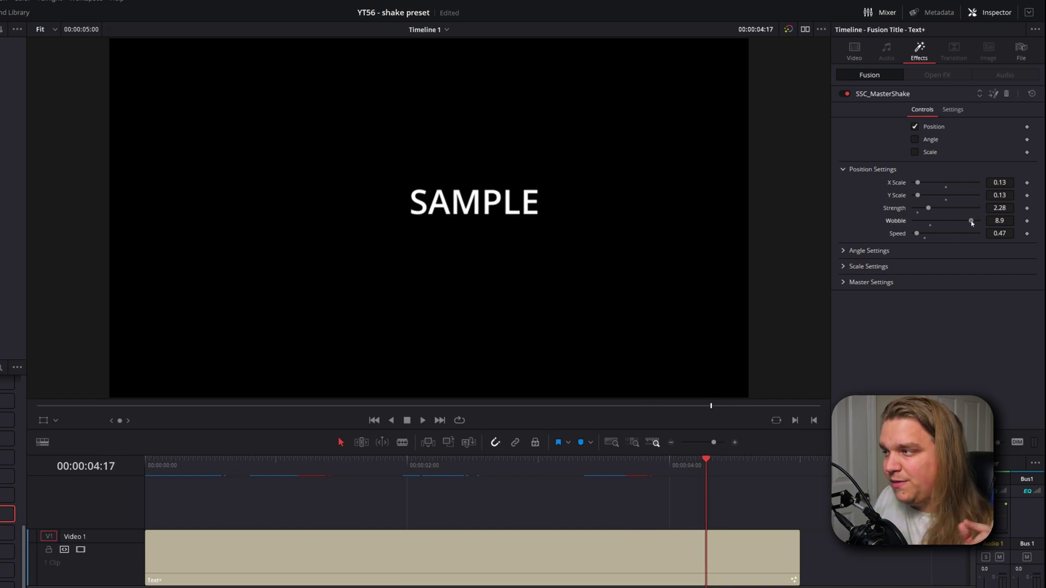
pyautogui.moveTo(971, 221); pyautogui.dragTo(925, 236)
pyautogui.click(167, 466)
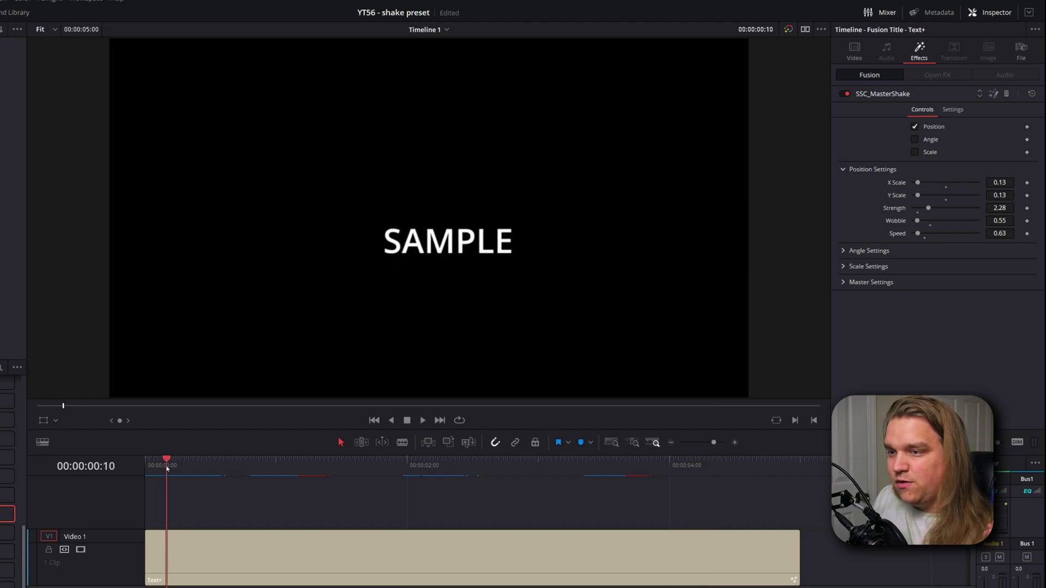
pyautogui.moveTo(167, 467); pyautogui.dragTo(547, 515)
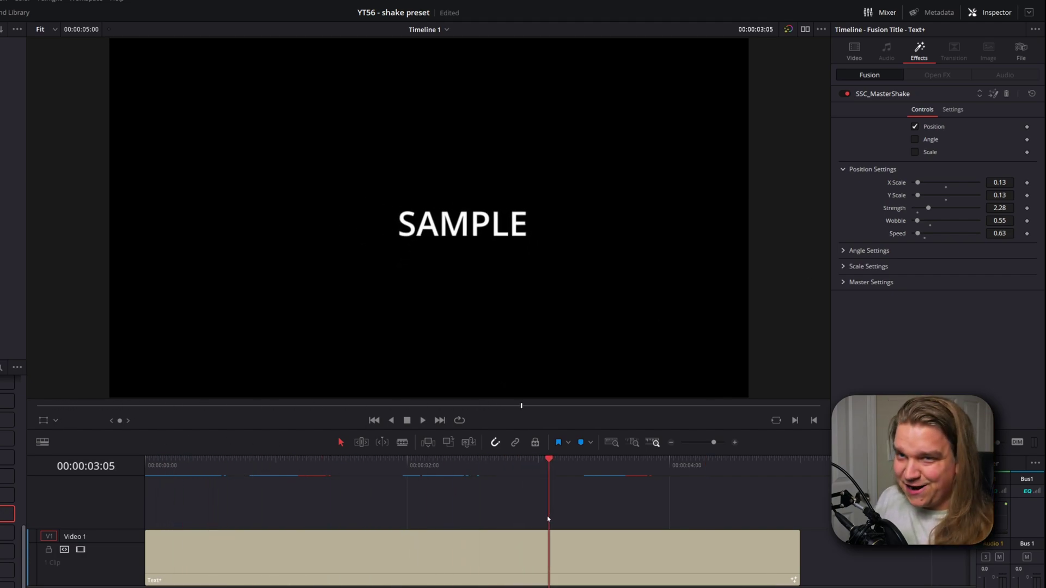
# Swap Position for Angle shake, set Angle Strength to 3.8, then switch to Scale shake
pyautogui.click(914, 126)
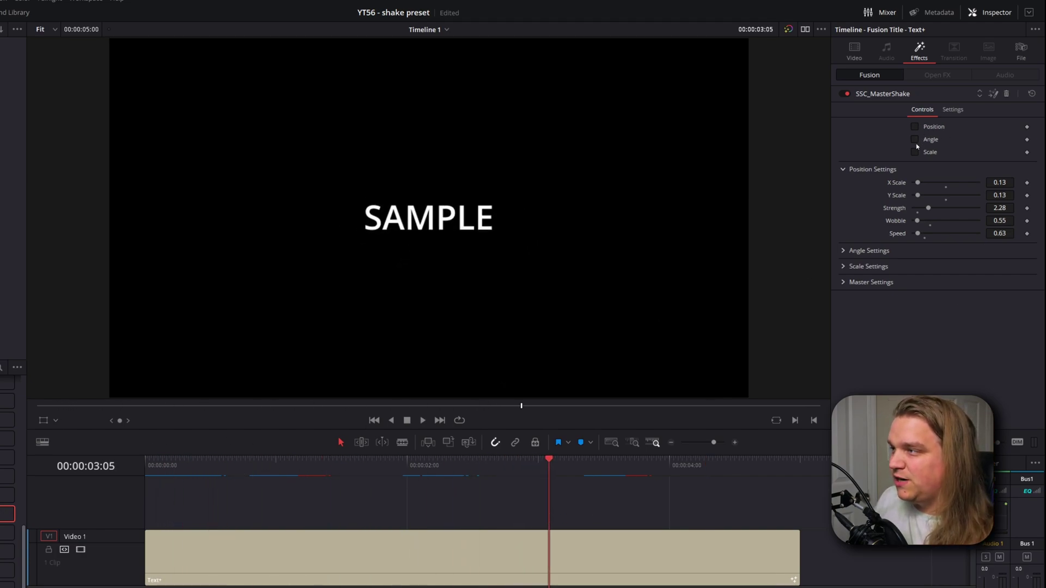
pyautogui.click(915, 140)
pyautogui.click(845, 250)
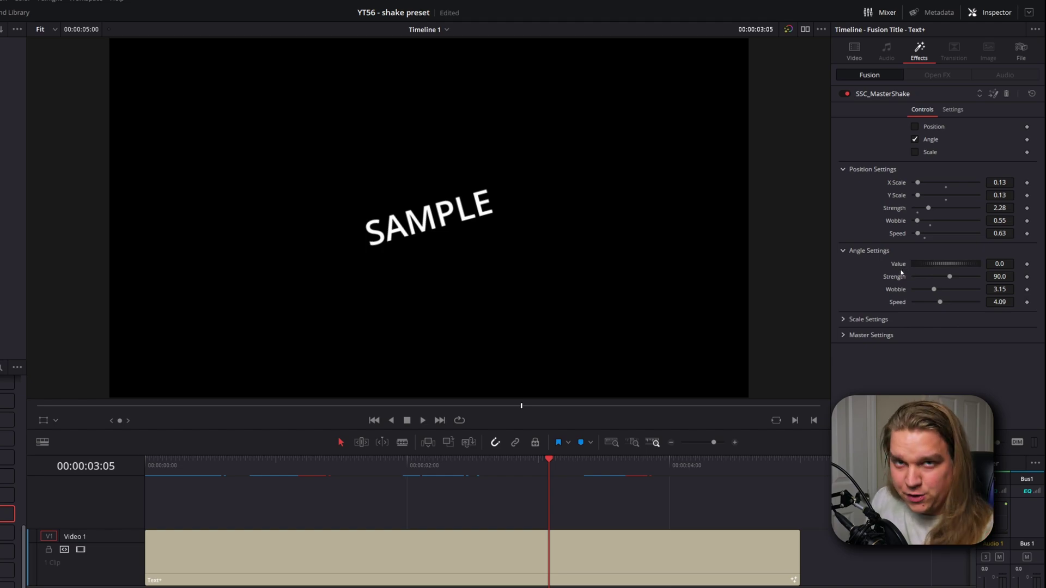
pyautogui.click(843, 320)
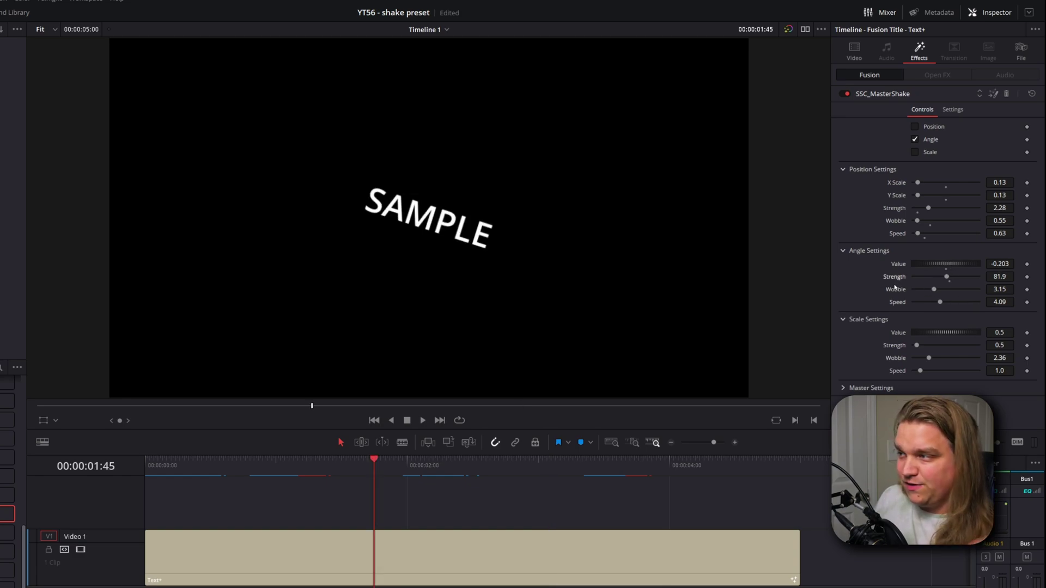
pyautogui.moveTo(336, 464); pyautogui.dragTo(590, 512)
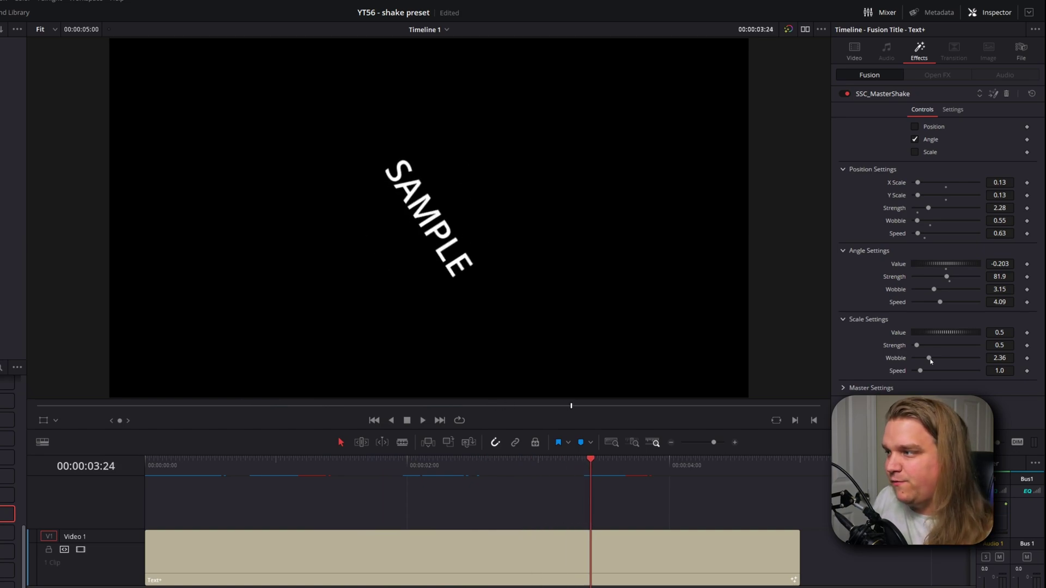
pyautogui.moveTo(945, 278); pyautogui.dragTo(915, 277)
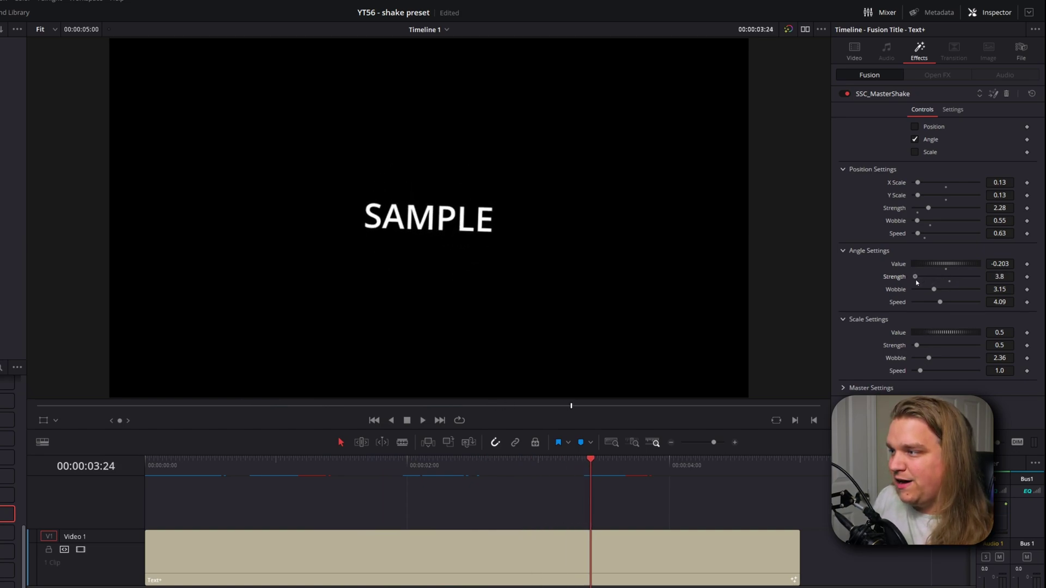
pyautogui.click(320, 464)
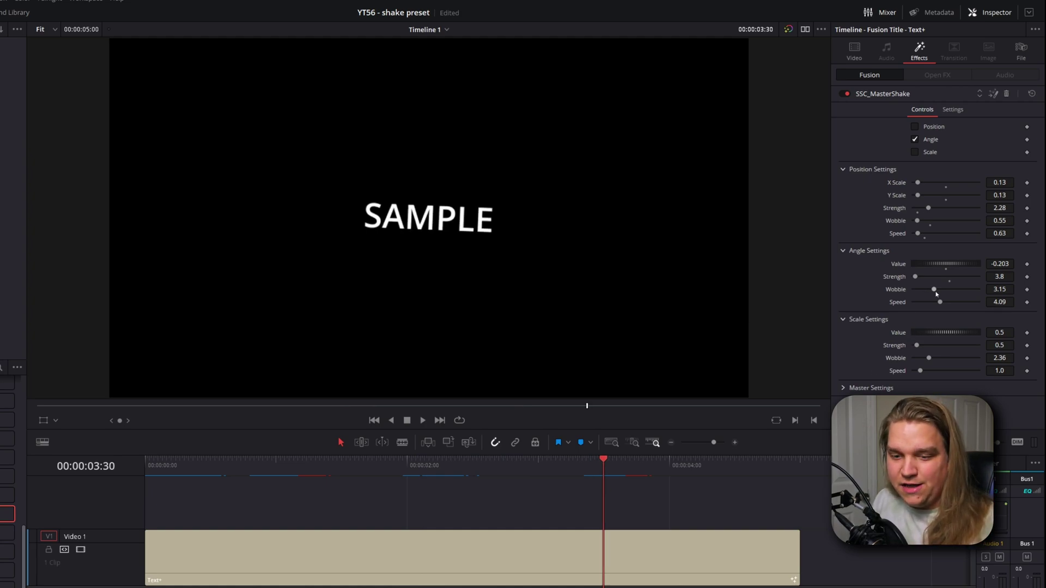
pyautogui.click(914, 152)
pyautogui.moveTo(280, 462); pyautogui.dragTo(420, 485)
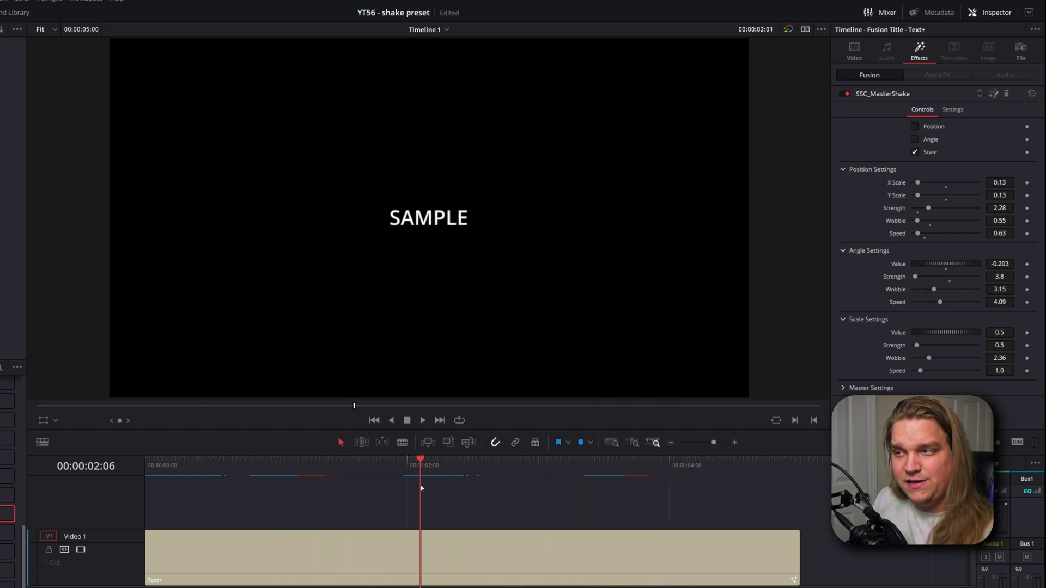
# Set Scale Wobble to 6.77 and Speed to 2.6, then swap Scale for Position shake
pyautogui.press('space')
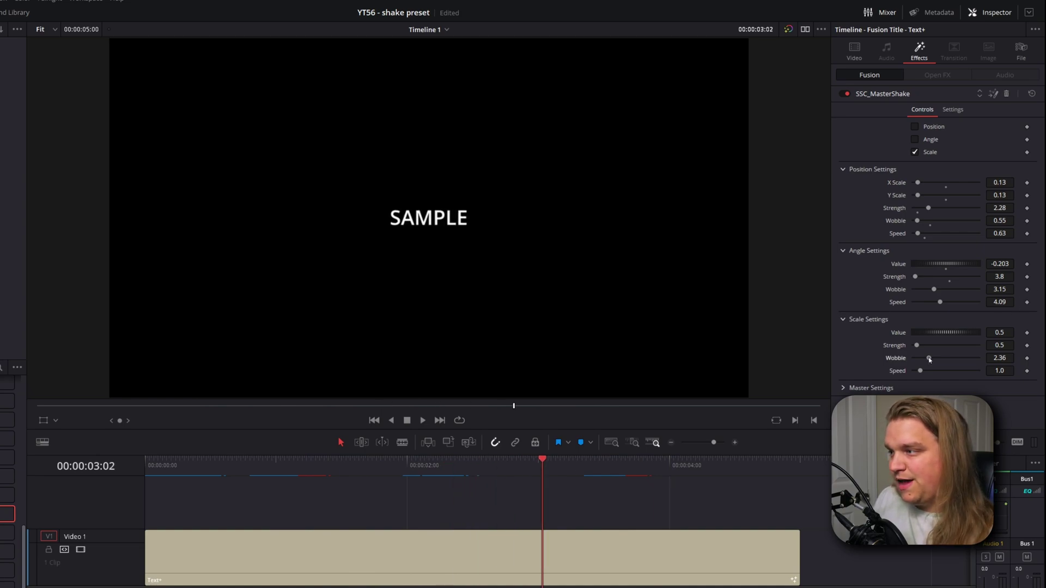
pyautogui.moveTo(929, 360)
pyautogui.mouseDown()
pyautogui.moveTo(957, 358)
pyautogui.moveTo(930, 370)
pyautogui.mouseUp()
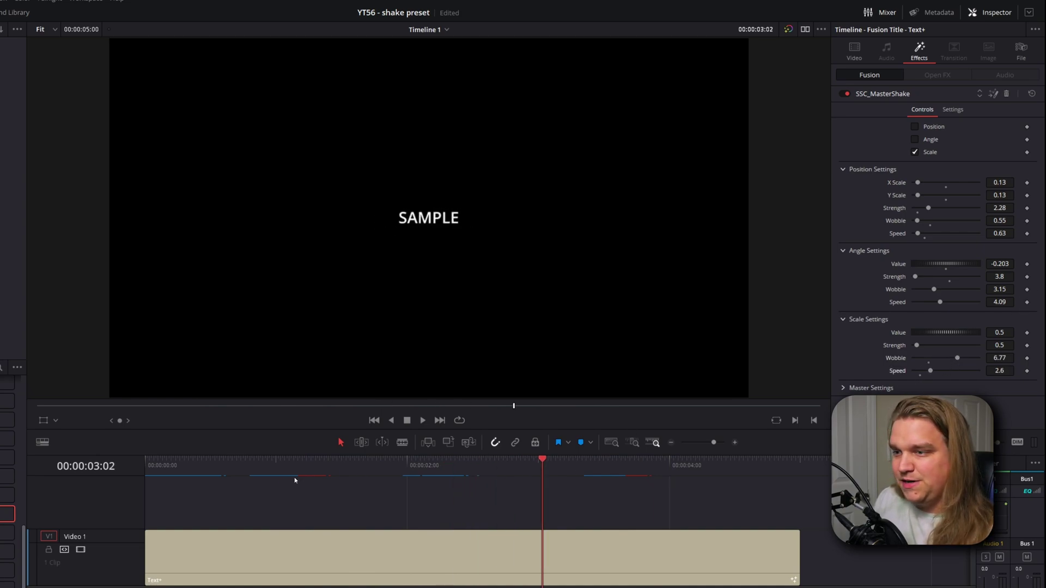
pyautogui.moveTo(294, 477); pyautogui.dragTo(465, 474)
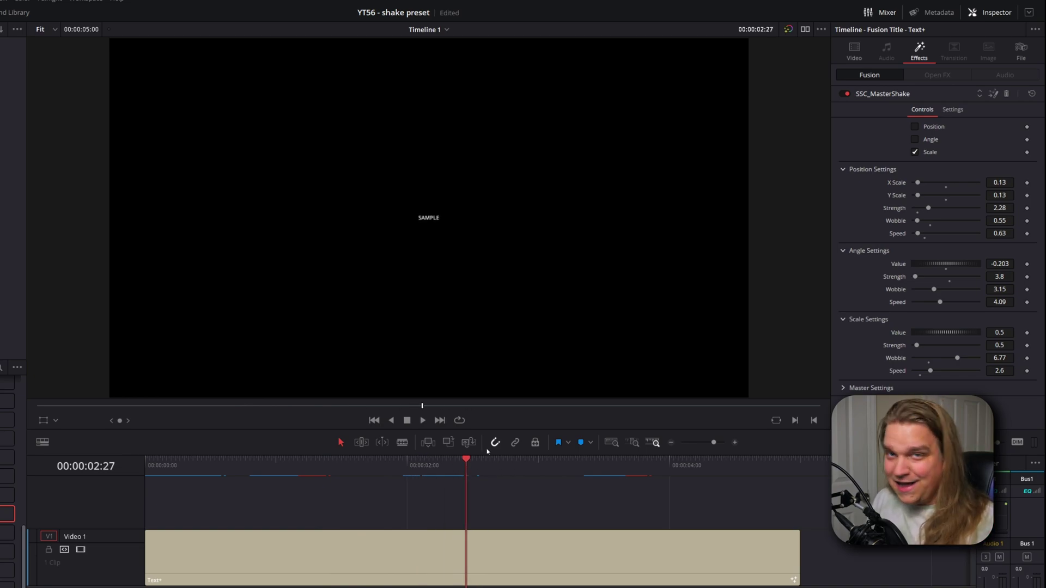
pyautogui.click(916, 152)
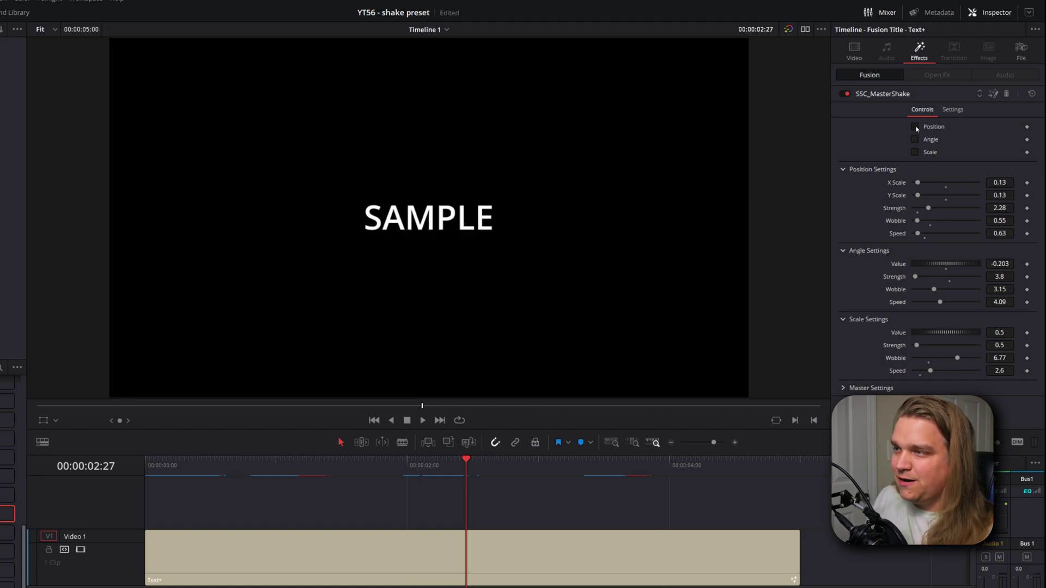
pyautogui.click(915, 126)
pyautogui.moveTo(326, 462); pyautogui.dragTo(492, 481)
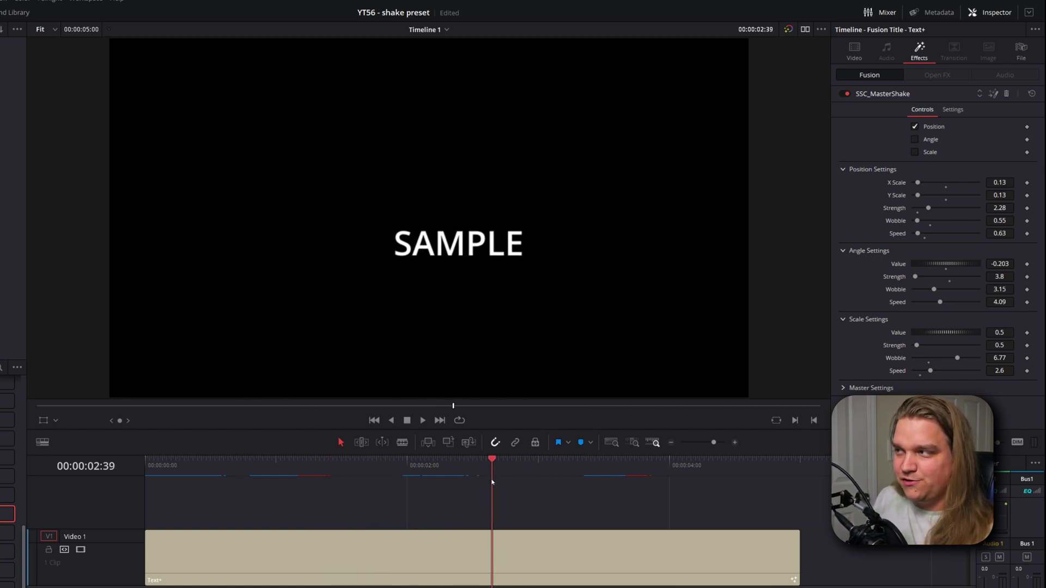
# Add Angle shake at Strength 69.3, then finish with Position plus Scale shake only
pyautogui.click(916, 139)
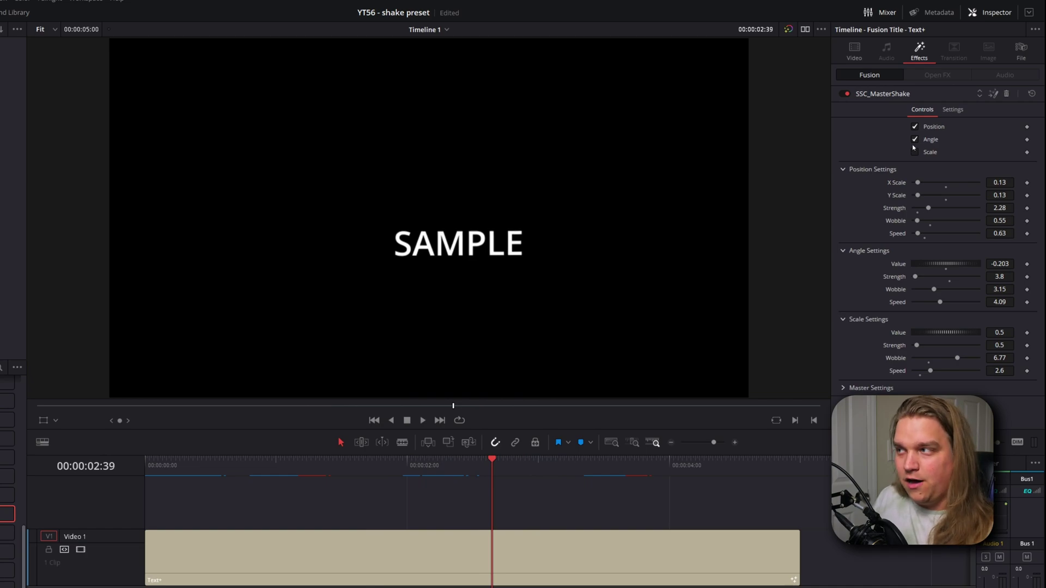
pyautogui.moveTo(301, 462); pyautogui.dragTo(415, 462)
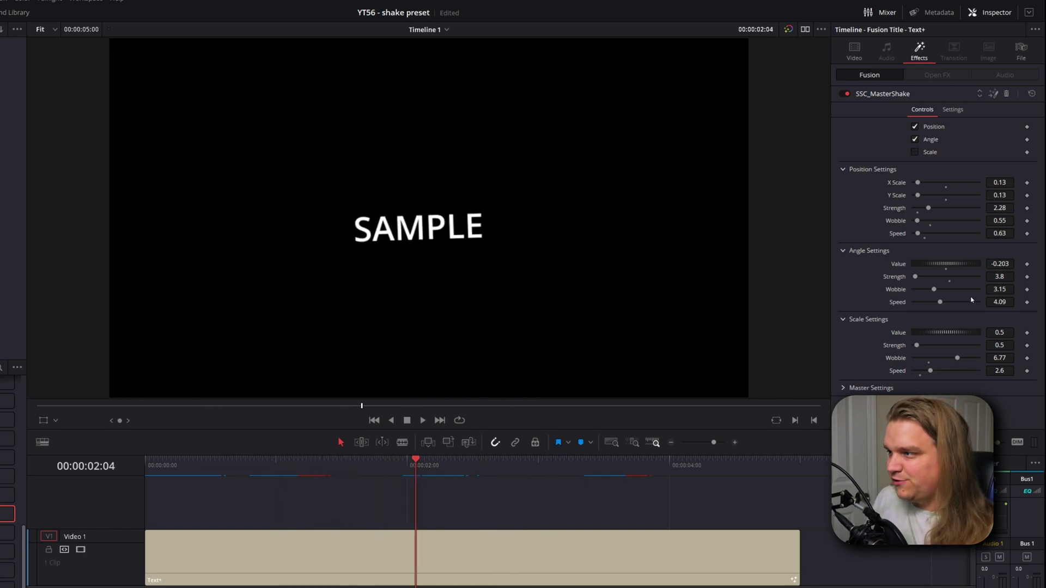
pyautogui.moveTo(915, 277); pyautogui.dragTo(941, 277)
pyautogui.click(259, 469)
pyautogui.moveTo(267, 471); pyautogui.dragTo(475, 473)
pyautogui.click(915, 153)
pyautogui.click(915, 140)
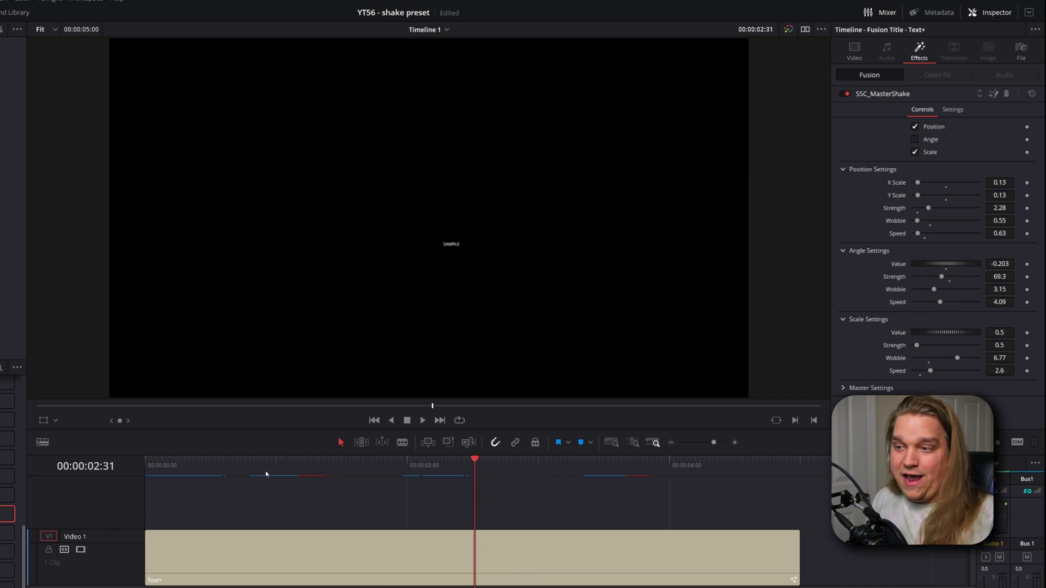
pyautogui.moveTo(266, 474); pyautogui.dragTo(464, 482)
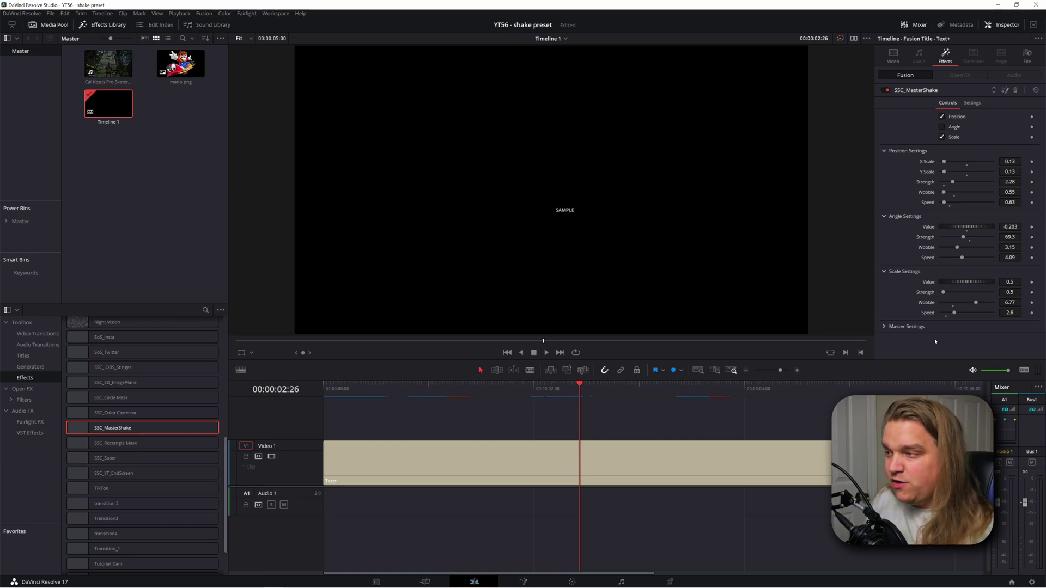
# Move the MasterShake centre to X 0.174, Y 0.592 in Master Settings
pyautogui.click(885, 328)
pyautogui.scroll(-1, 926, 322)
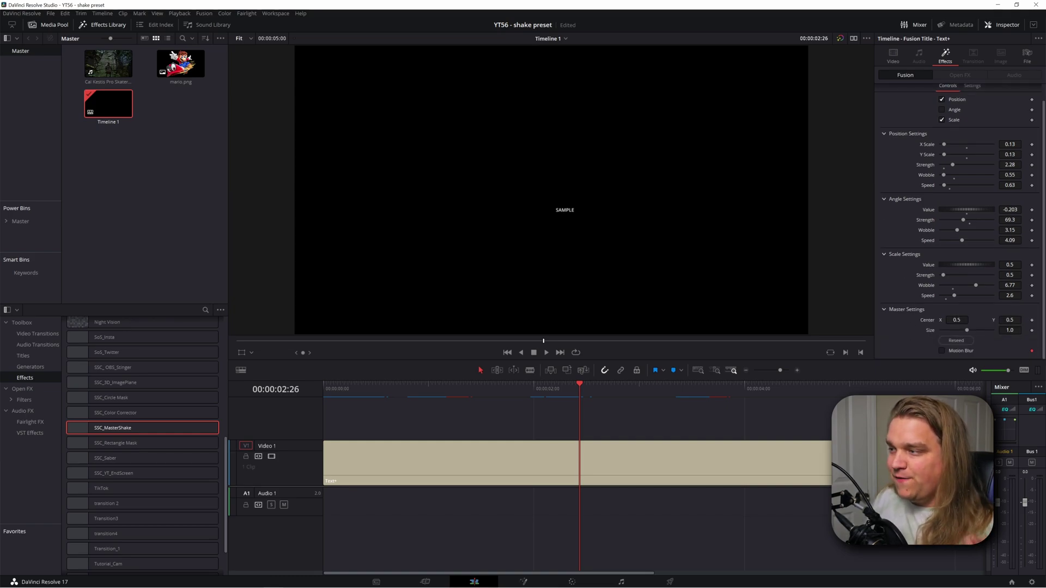
pyautogui.moveTo(956, 320); pyautogui.dragTo(942, 320)
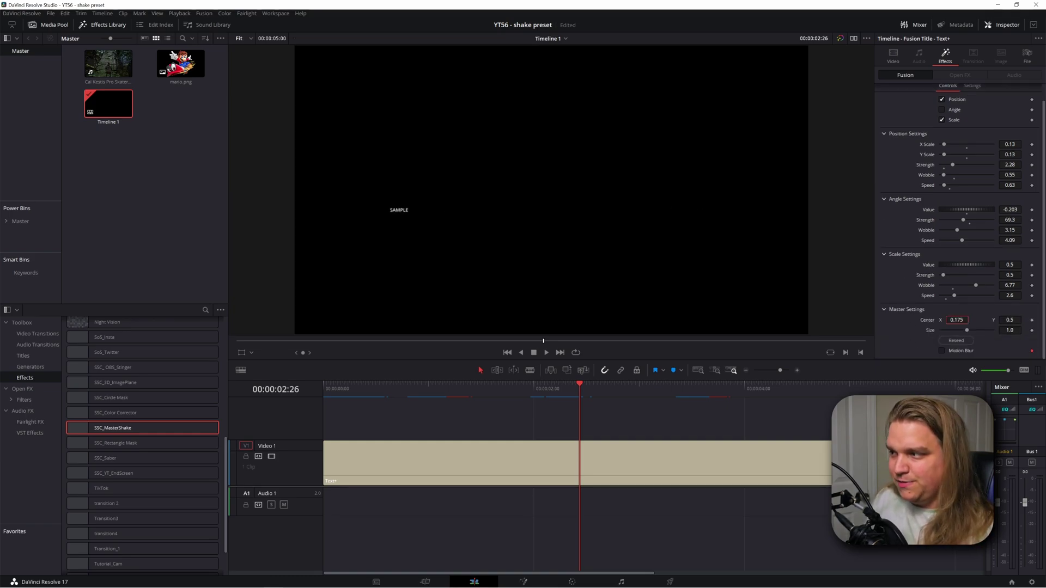
pyautogui.moveTo(1009, 320)
pyautogui.mouseDown()
pyautogui.moveTo(1024, 319)
pyautogui.moveTo(1010, 326)
pyautogui.mouseUp()
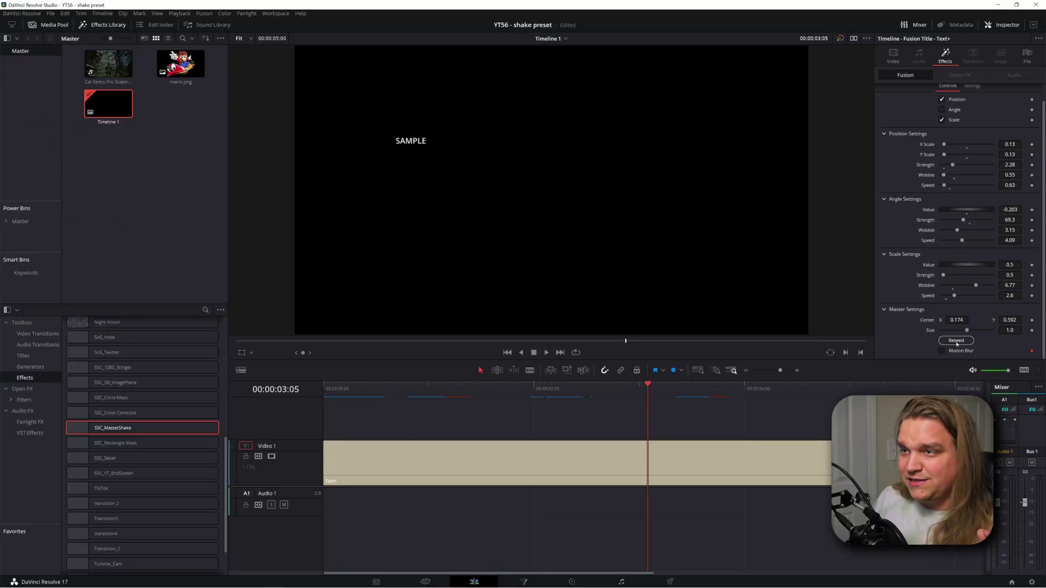
# Reseed the shake pattern several times and add motion blur to the SAMPLE title
pyautogui.click(956, 340)
pyautogui.click(956, 341)
pyautogui.click(956, 340)
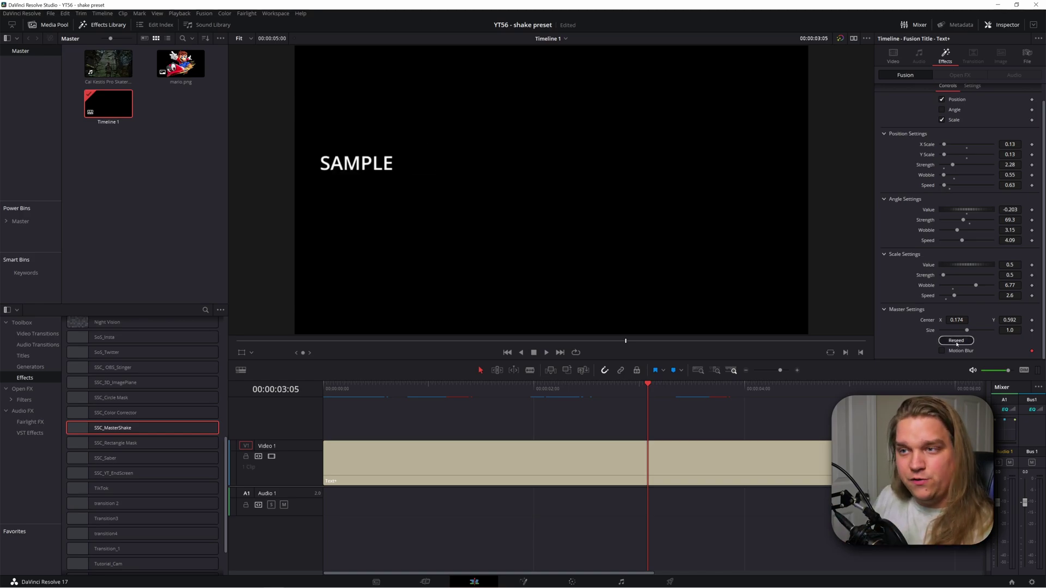
pyautogui.click(956, 340)
pyautogui.click(956, 340)
pyautogui.click(955, 340)
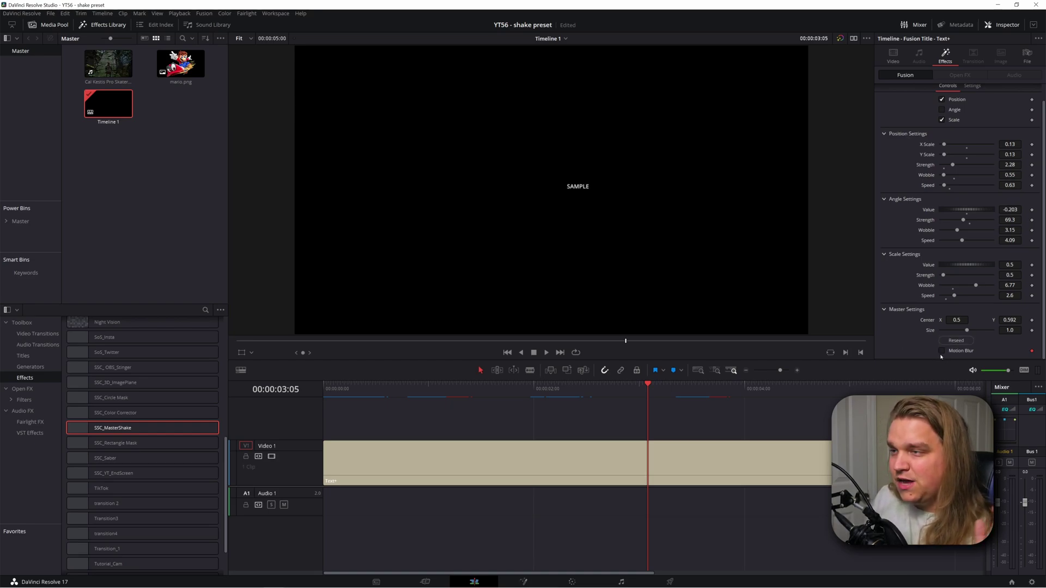
pyautogui.moveTo(429, 400); pyautogui.dragTo(519, 413)
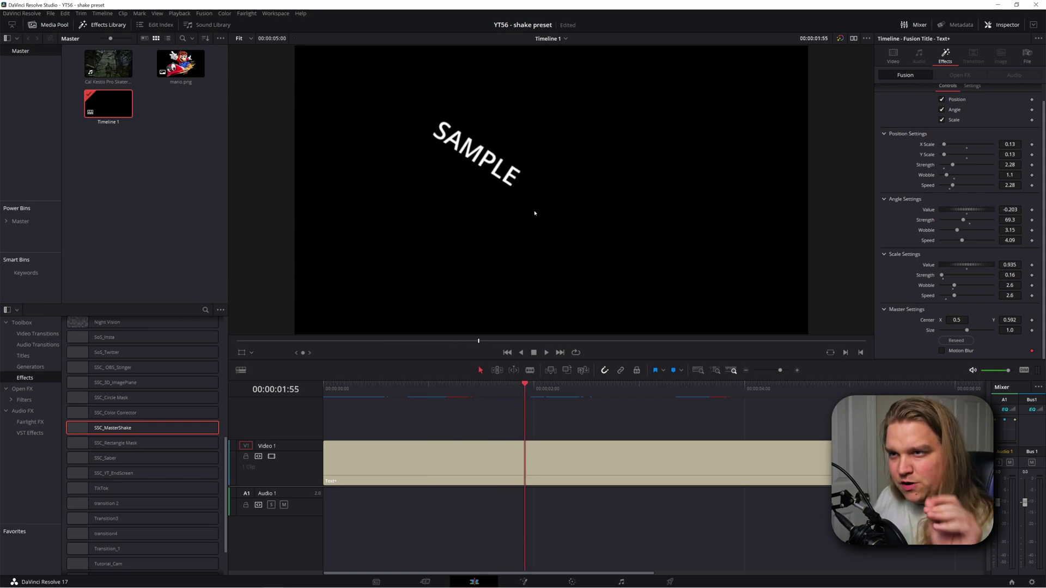
pyautogui.press('space')
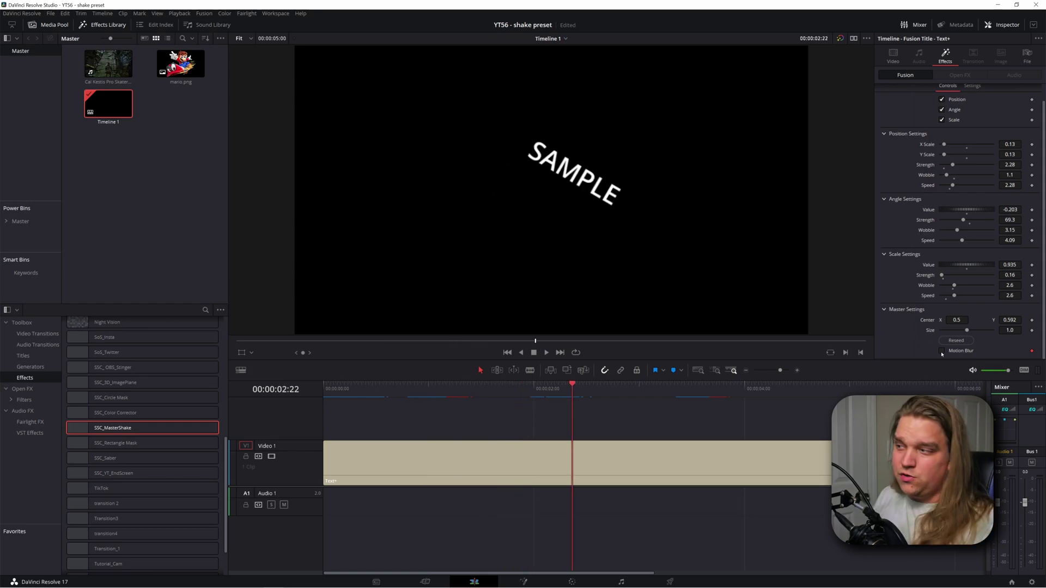
pyautogui.click(941, 351)
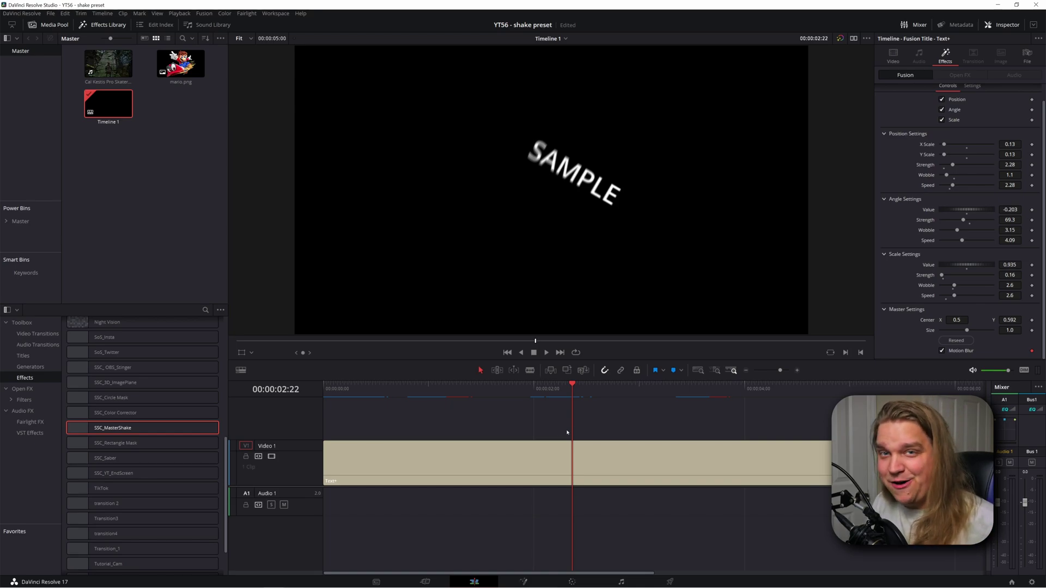
# Place mario.png on Video 2 after the title and scale it to Zoom 0.220
pyautogui.moveTo(180, 63); pyautogui.dragTo(908, 417)
pyautogui.click(751, 387)
pyautogui.click(757, 417)
pyautogui.hscroll(3, 757, 416)
pyautogui.click(842, 384)
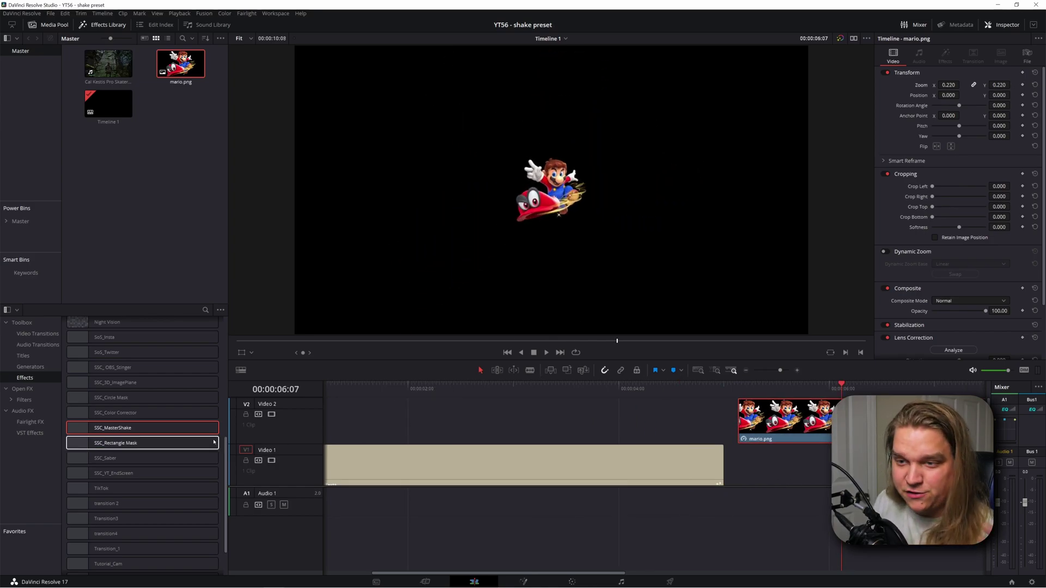
# Apply SSC_MasterShake to the Mario clip with Position, Angle and Scale shake enabled
pyautogui.moveTo(123, 428); pyautogui.dragTo(795, 425)
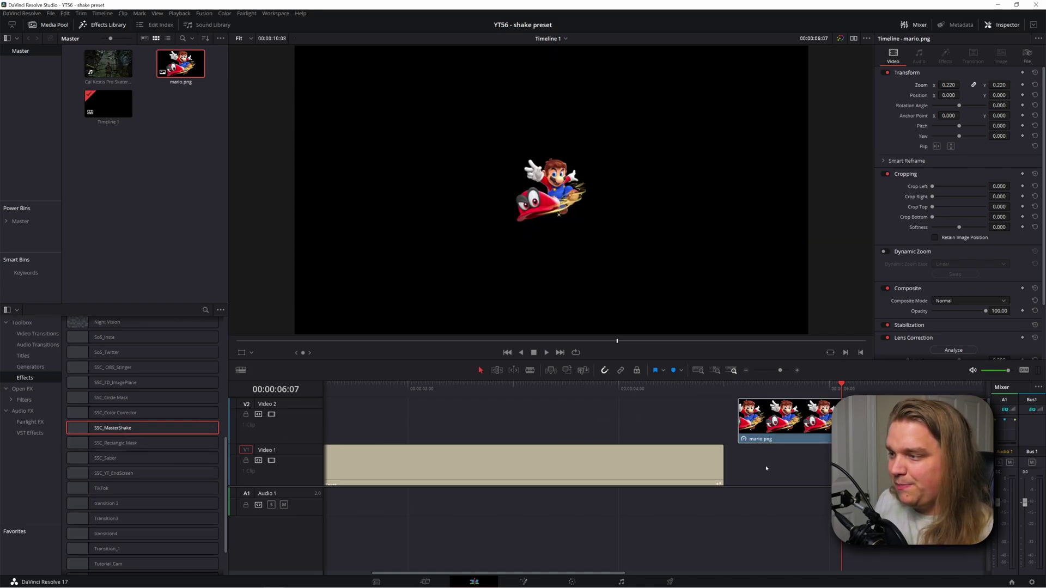
pyautogui.hscroll(4, 794, 425)
pyautogui.click(574, 384)
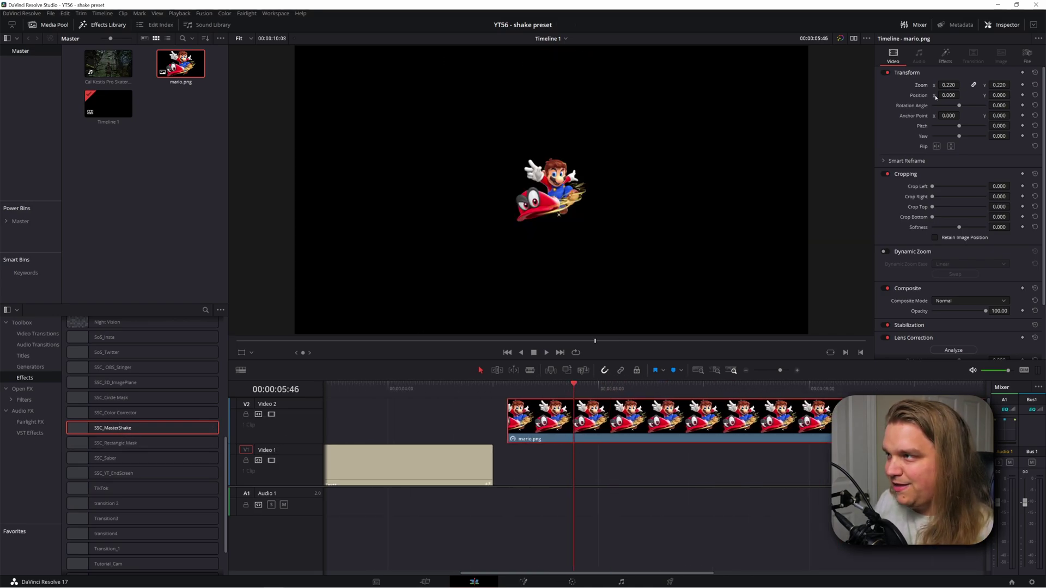
pyautogui.click(945, 54)
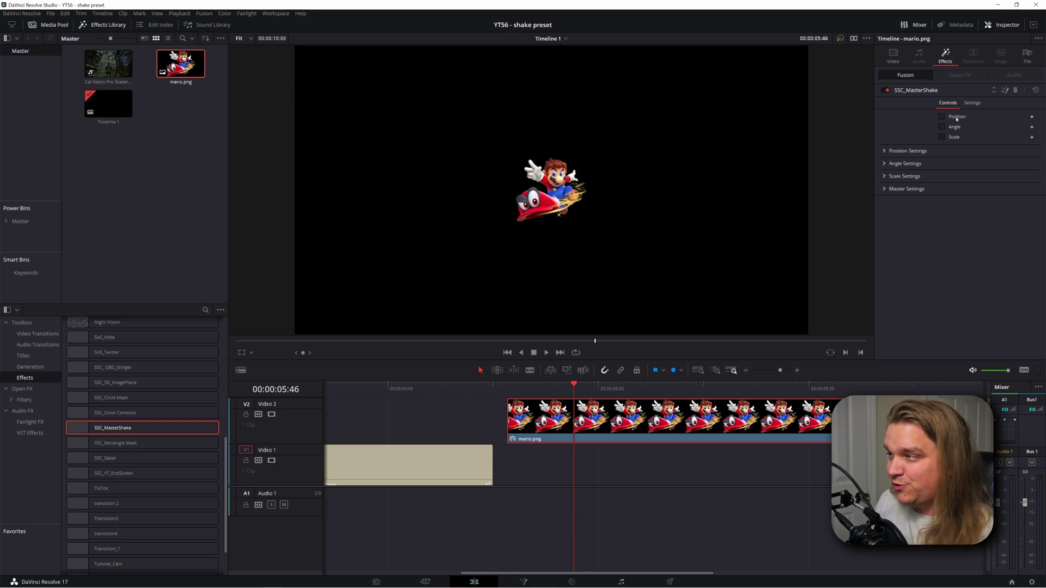
pyautogui.click(942, 116)
pyautogui.click(941, 127)
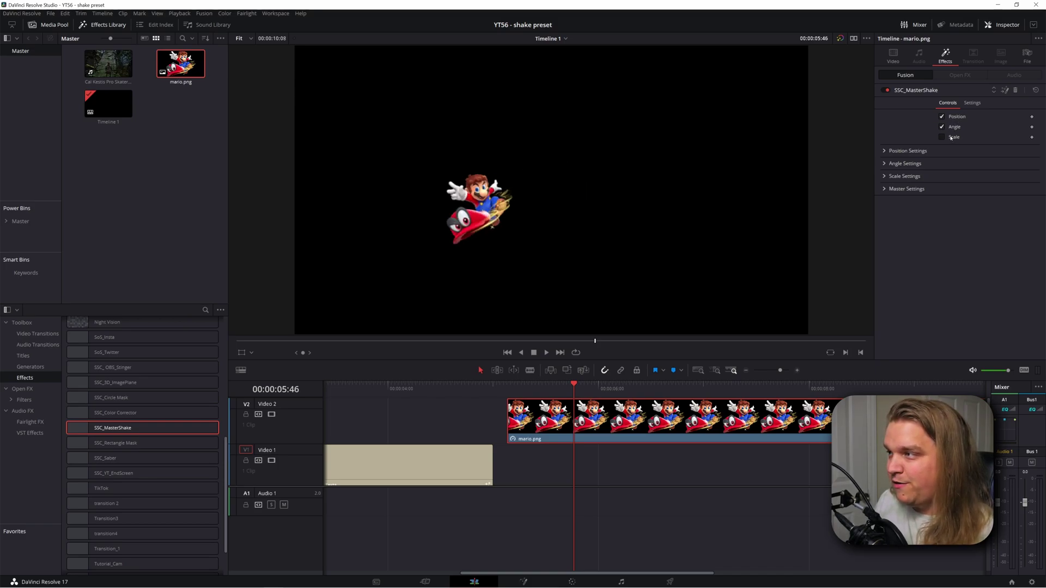
pyautogui.click(941, 137)
# Give Mario's shake motion blur and master Size 1.32, then add Cal Kestis Pro Skater.mov to Video 1
pyautogui.click(888, 189)
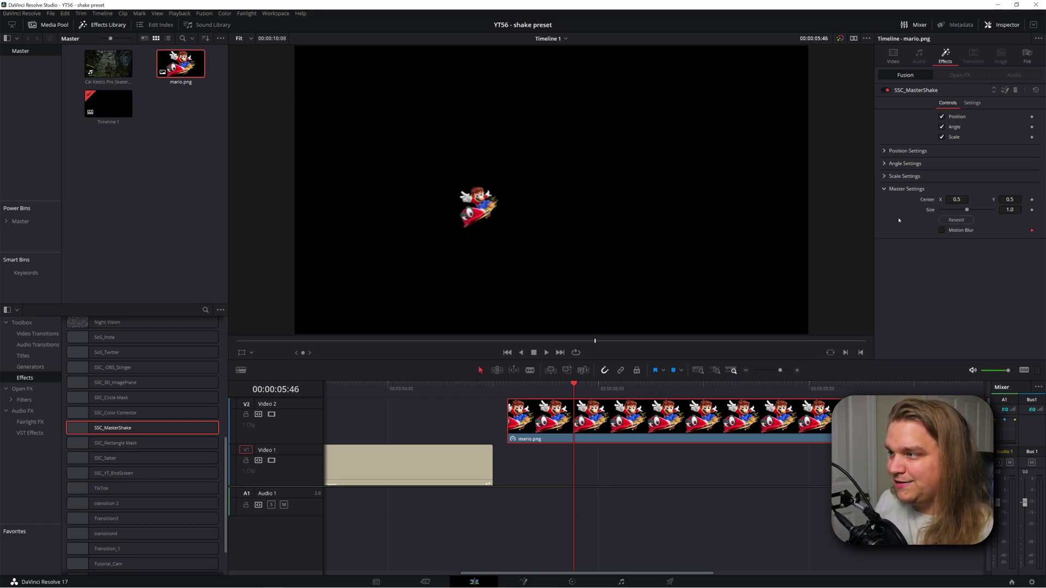
pyautogui.click(942, 230)
pyautogui.moveTo(966, 210); pyautogui.dragTo(968, 209)
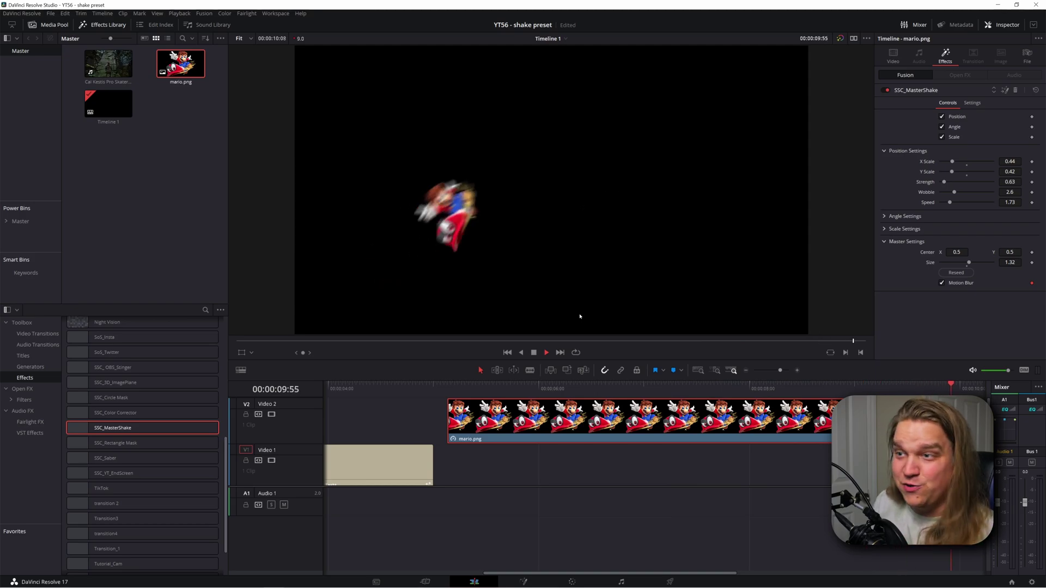
pyautogui.scroll(-5, 562, 467)
pyautogui.scroll(3, 540, 450)
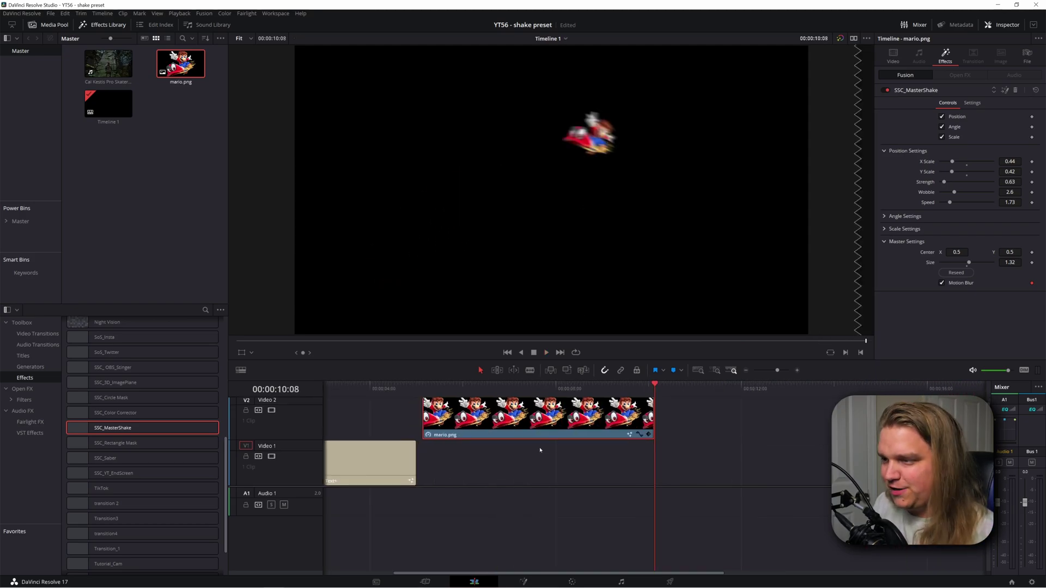
pyautogui.click(441, 391)
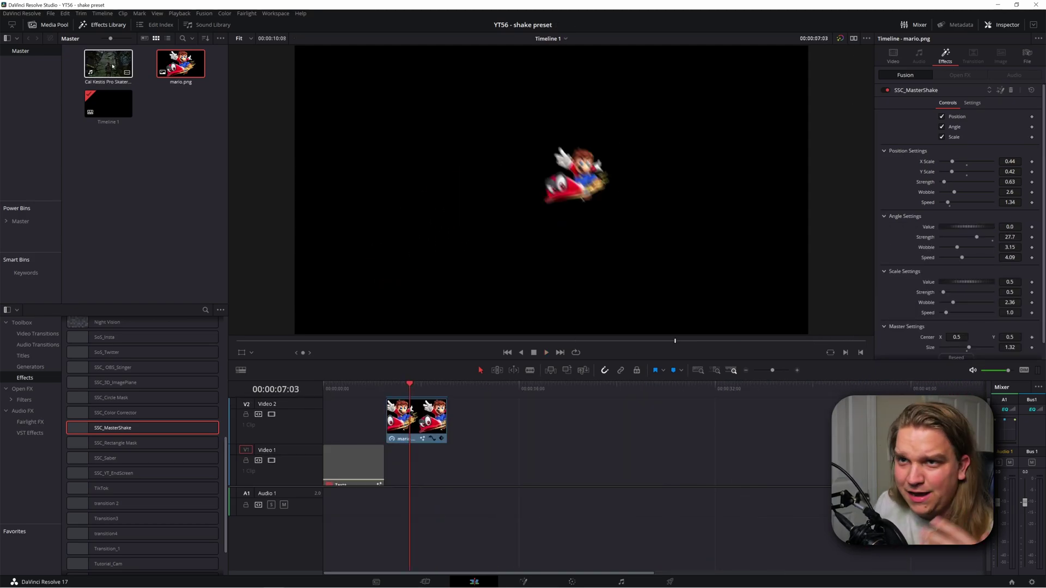
pyautogui.moveTo(108, 64); pyautogui.dragTo(516, 545)
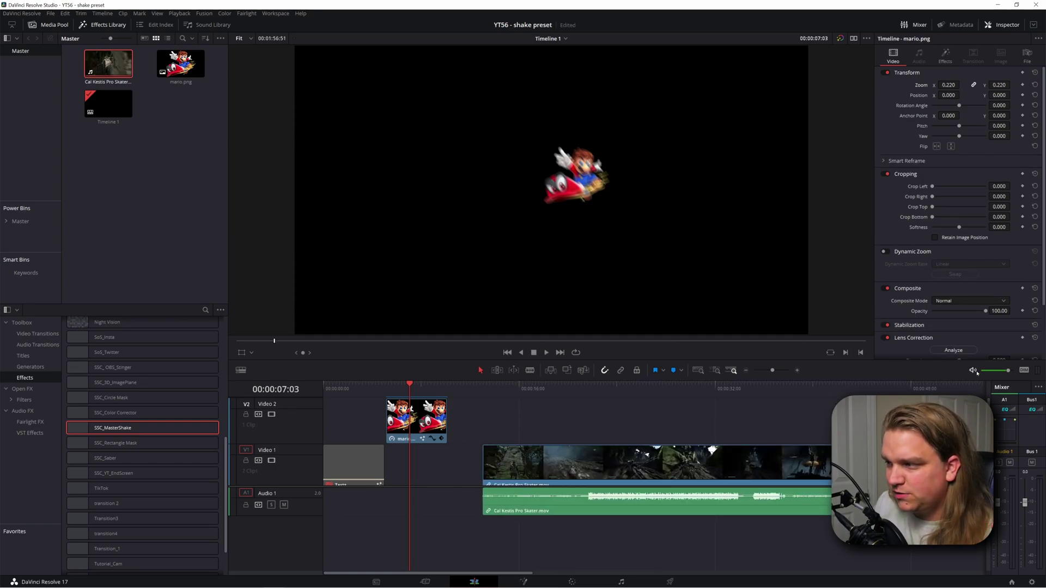
# Apply SSC_MasterShake to the Cal Kestis gameplay clip with Position, Angle and Scale enabled, then play it
pyautogui.click(648, 390)
pyautogui.scroll(-3, 610, 414)
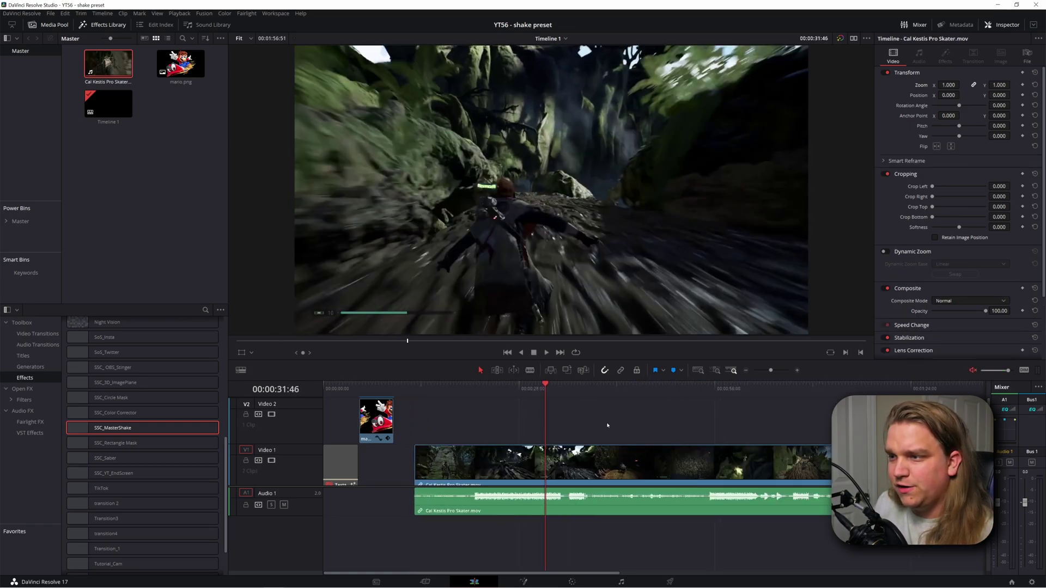
pyautogui.click(532, 390)
pyautogui.moveTo(532, 393); pyautogui.dragTo(712, 431)
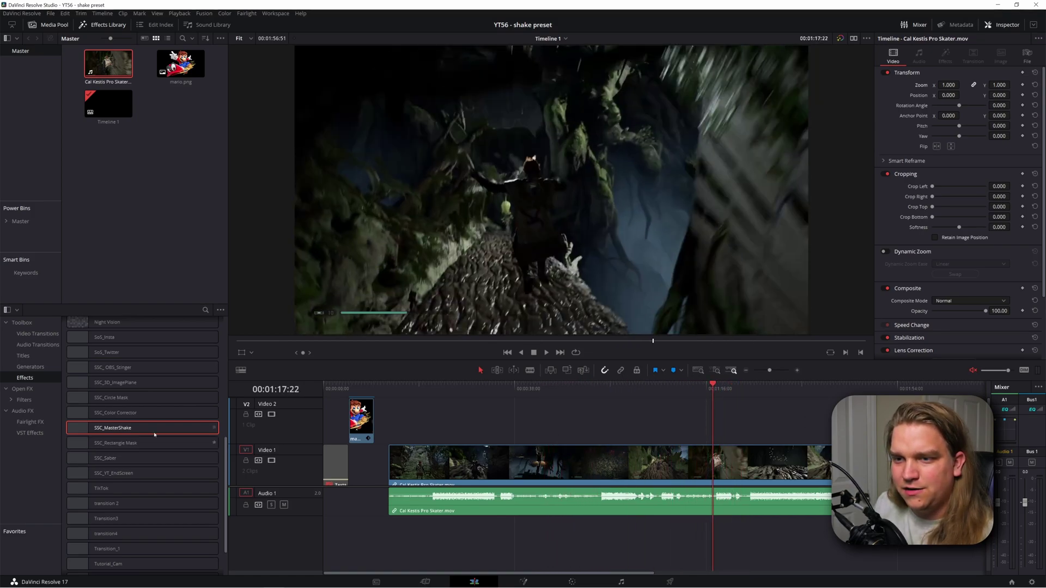
pyautogui.moveTo(156, 430); pyautogui.dragTo(688, 444)
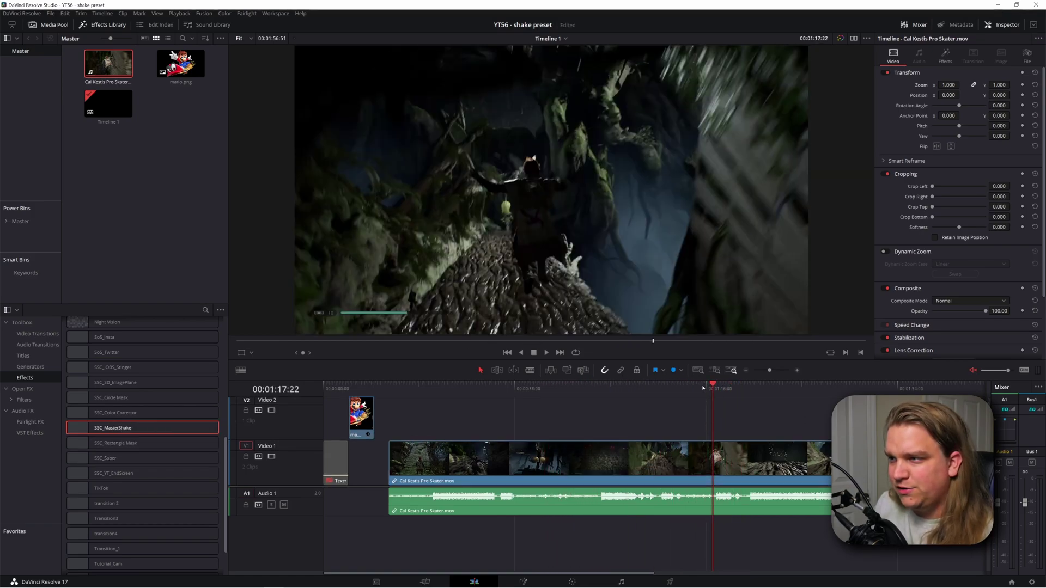
pyautogui.click(945, 54)
pyautogui.click(942, 117)
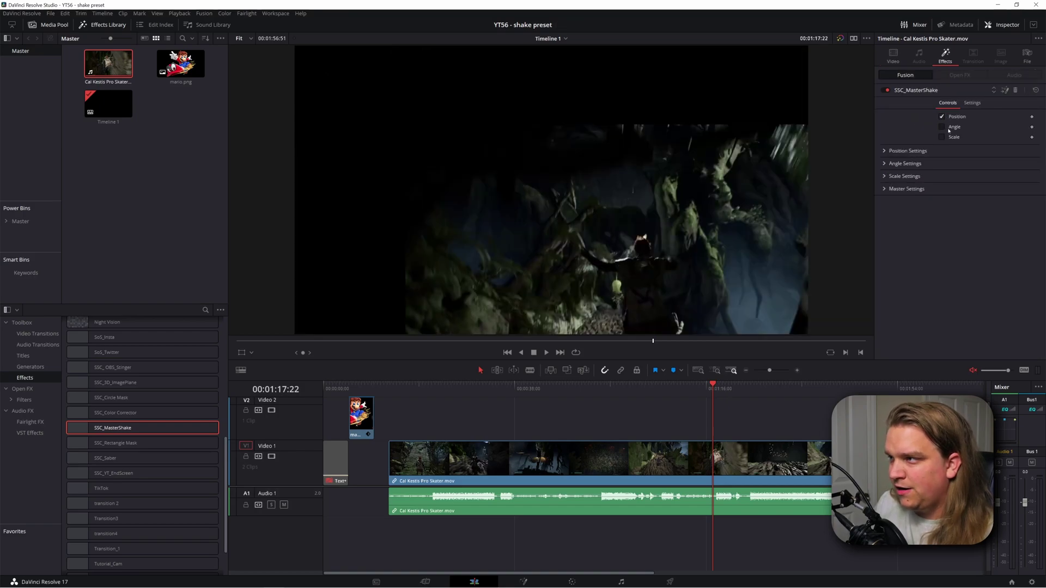
pyautogui.click(942, 126)
pyautogui.click(942, 136)
pyautogui.press('space')
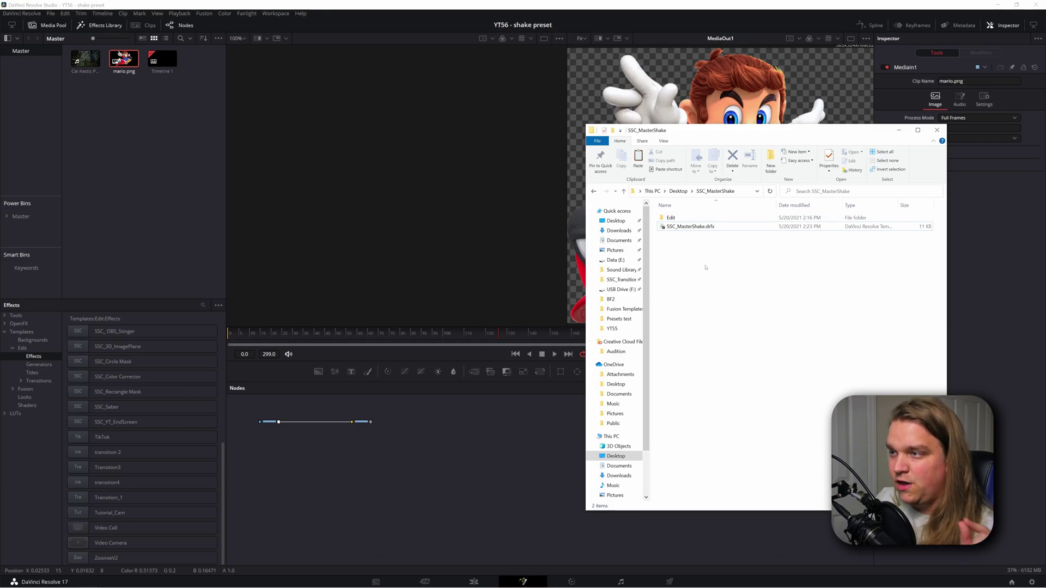
# Rename SSC_MasterShake.drfx to SSC_MasterShake.zip, confirming the extension change
pyautogui.click(707, 228)
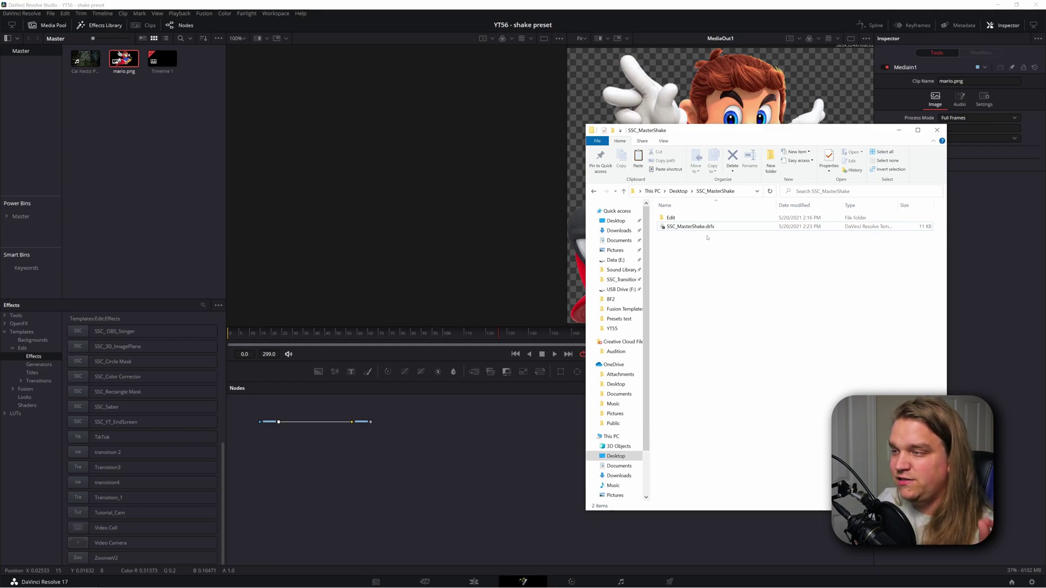
pyautogui.moveTo(707, 236); pyautogui.dragTo(724, 259)
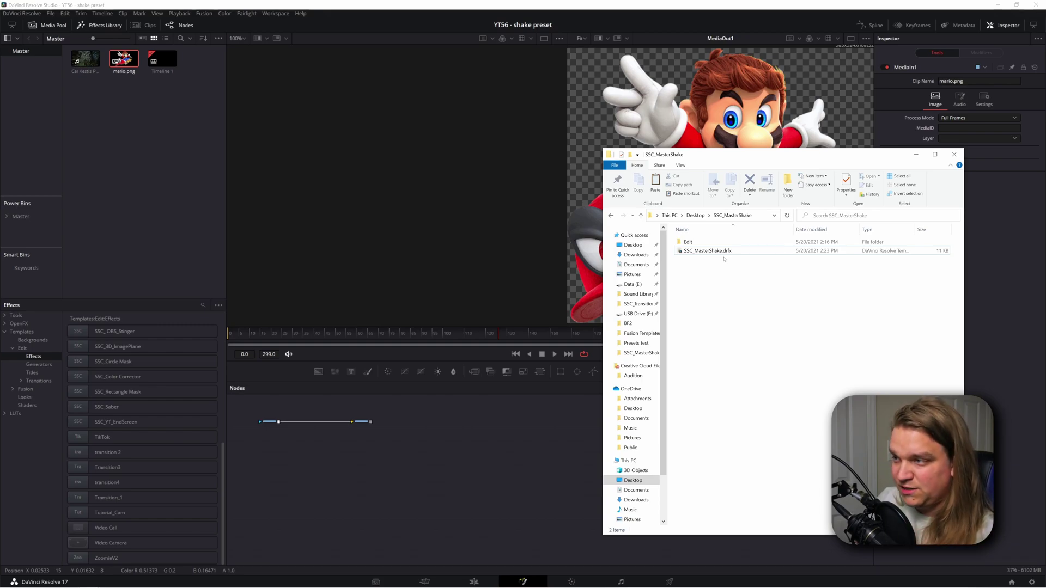
pyautogui.click(728, 252)
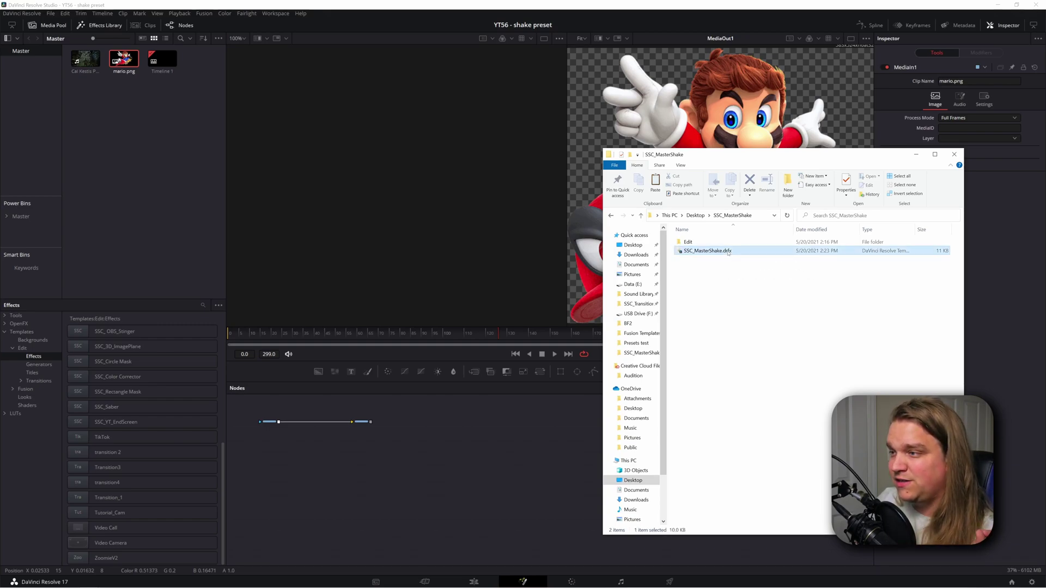
pyautogui.click(728, 252)
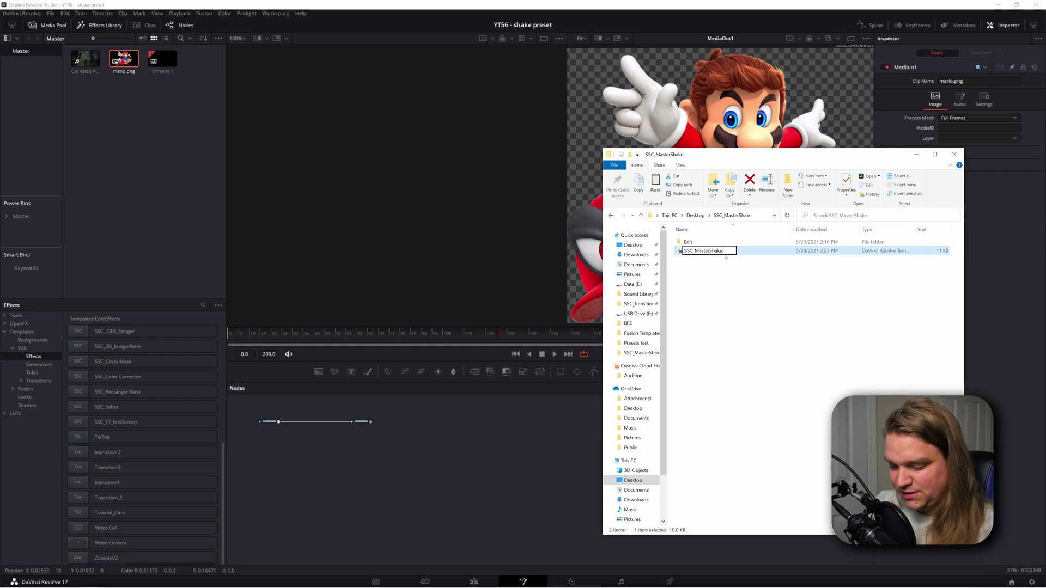
pyautogui.write('zip')
pyautogui.press('Return')
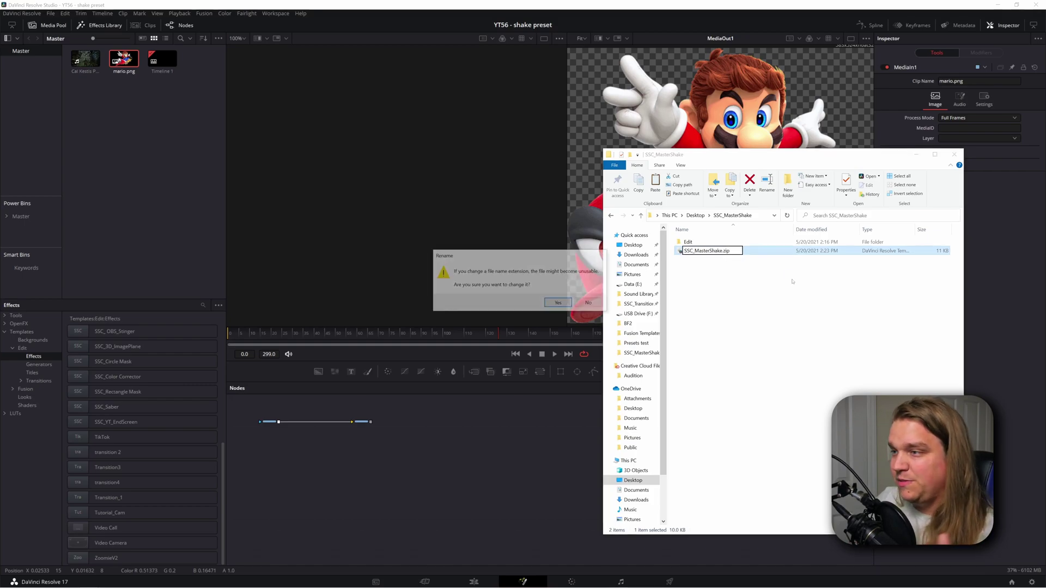
pyautogui.click(553, 305)
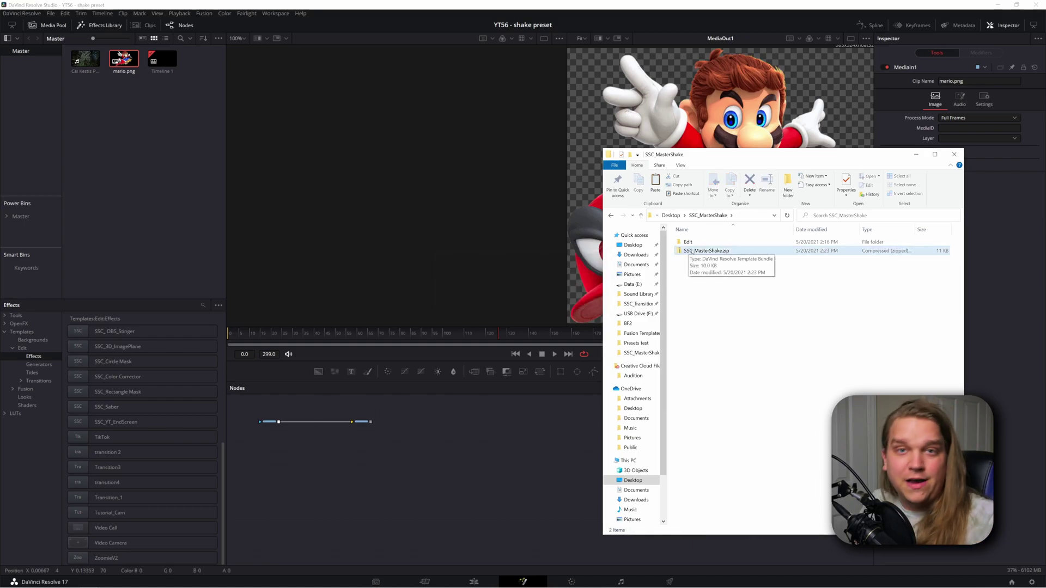
# Rename the file back to SSC_MasterShake.drfx and drop it onto the Resolve window
pyautogui.click(691, 251)
pyautogui.press('F2')
pyautogui.press('BackSpace')
pyautogui.press('BackSpace')
pyautogui.press('BackSpace')
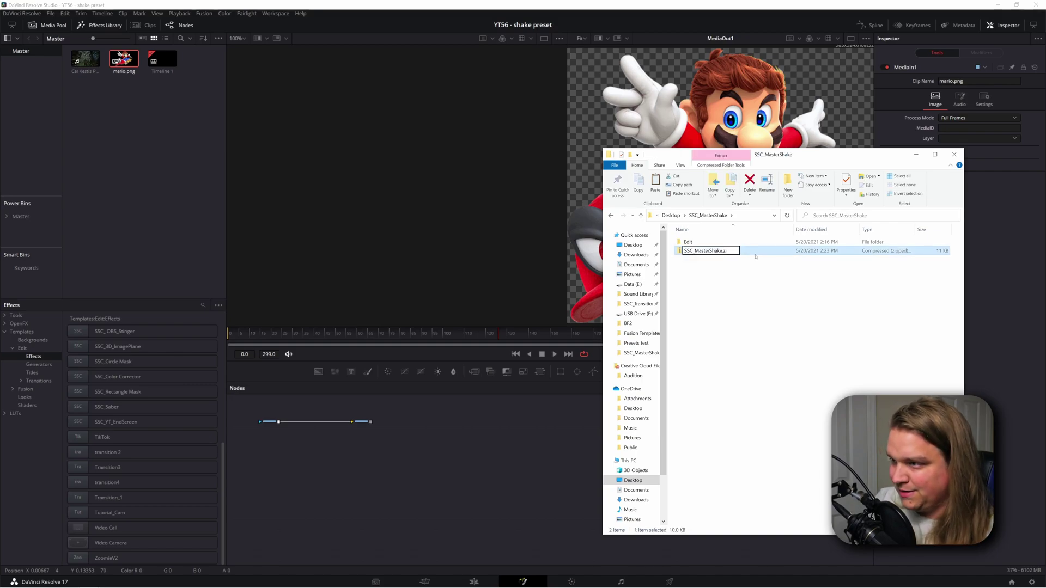
pyautogui.write('drfx')
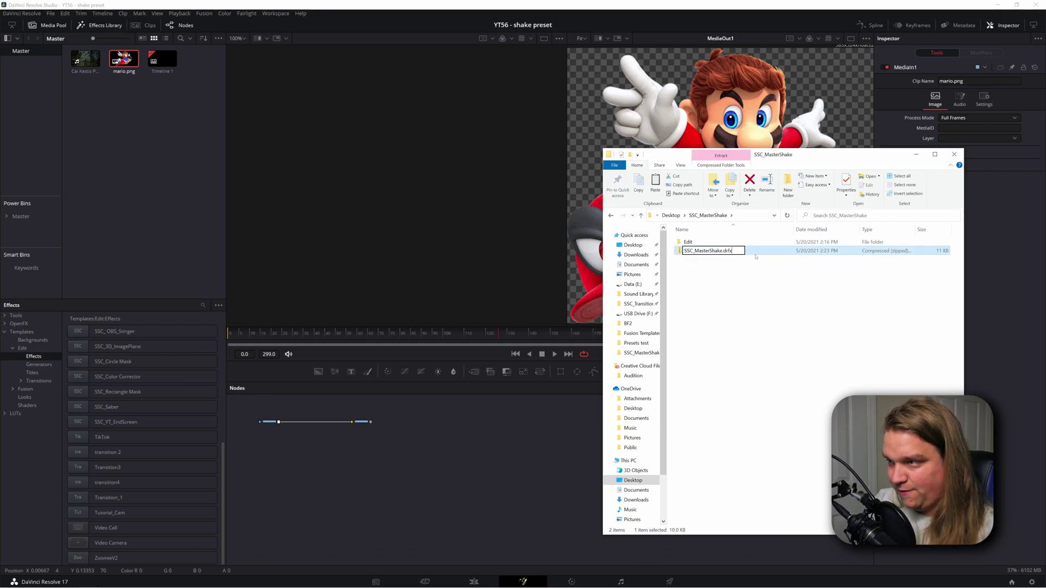
pyautogui.press('Return')
pyautogui.press('Return')
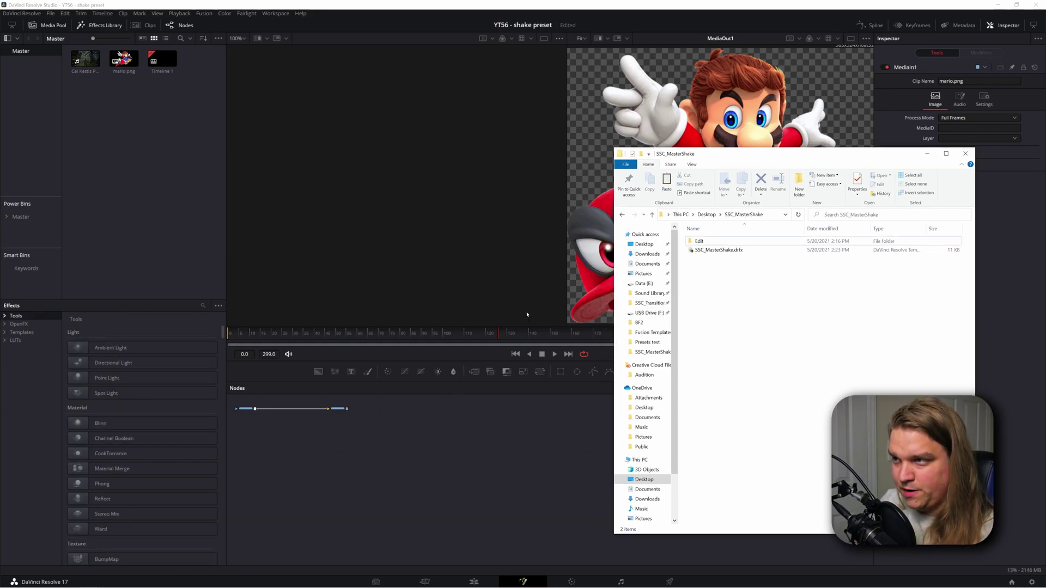
pyautogui.moveTo(714, 252); pyautogui.dragTo(386, 469)
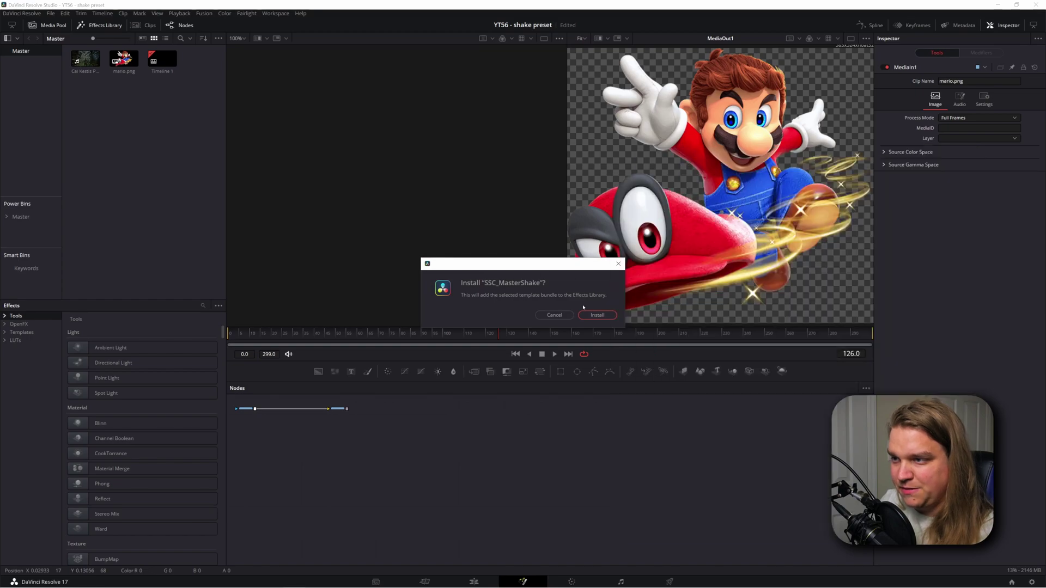
# Install the SSC_MasterShake bundle, locate it under Templates > Edit > Effects, then return to the Edit page
pyautogui.click(597, 315)
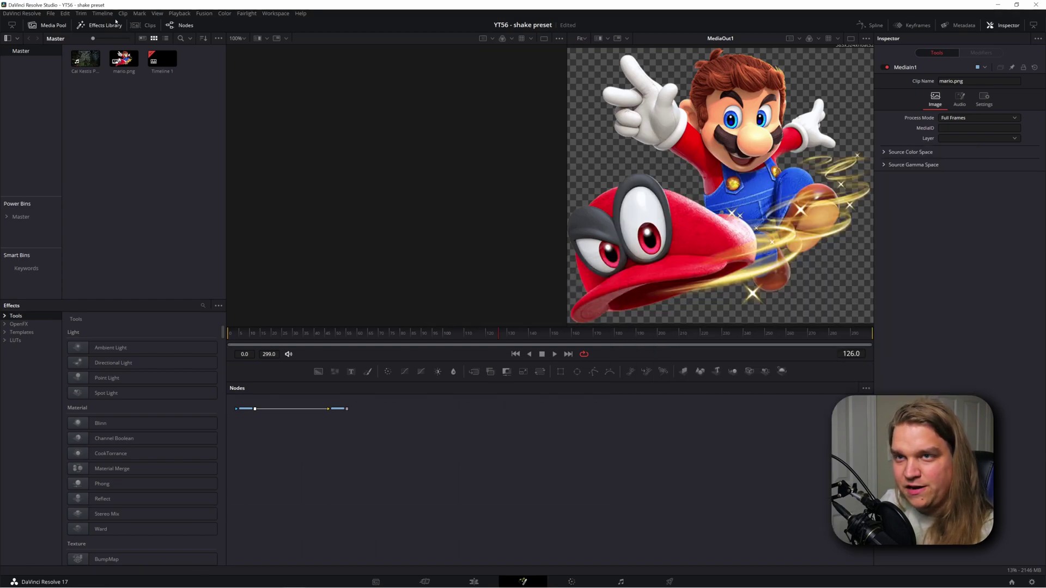
pyautogui.click(4, 333)
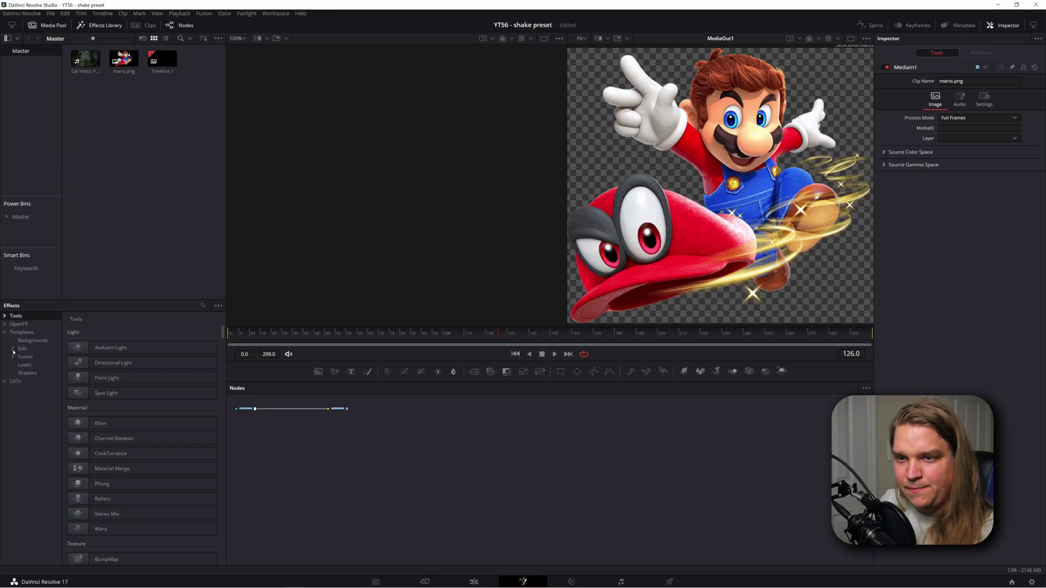
pyautogui.click(12, 349)
pyautogui.click(34, 356)
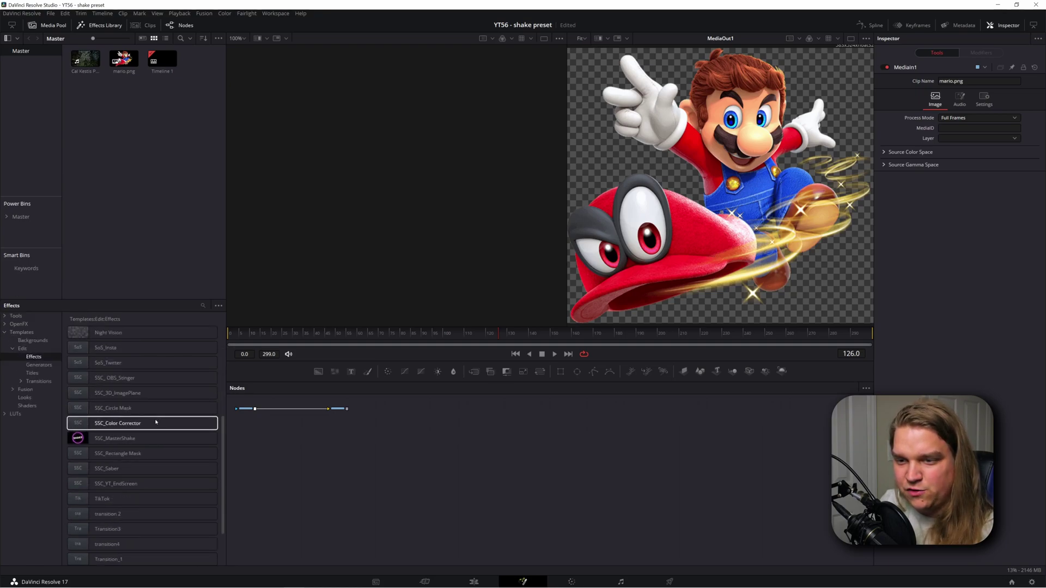
pyautogui.scroll(-3, 156, 422)
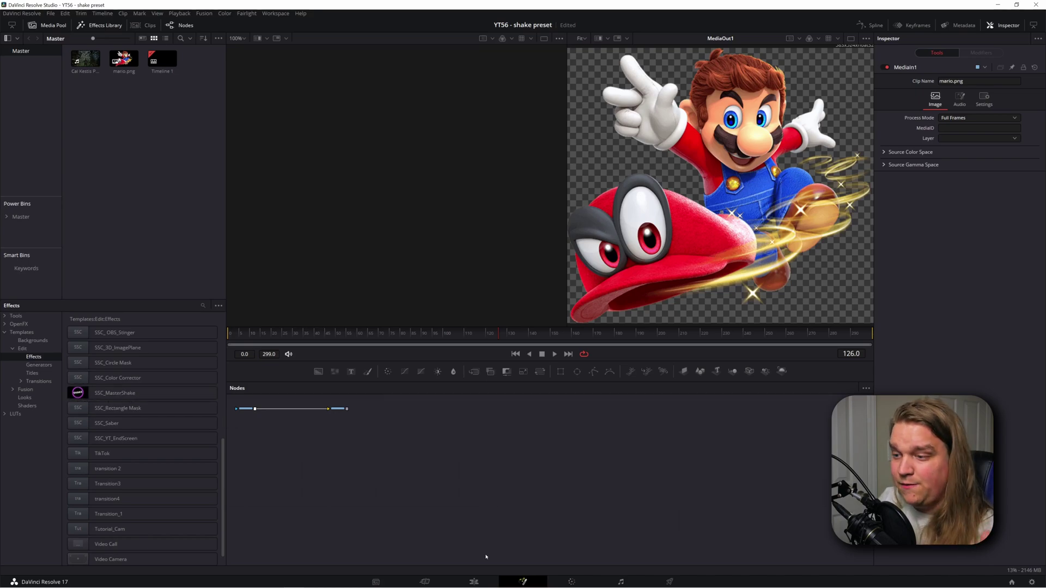
pyautogui.click(474, 582)
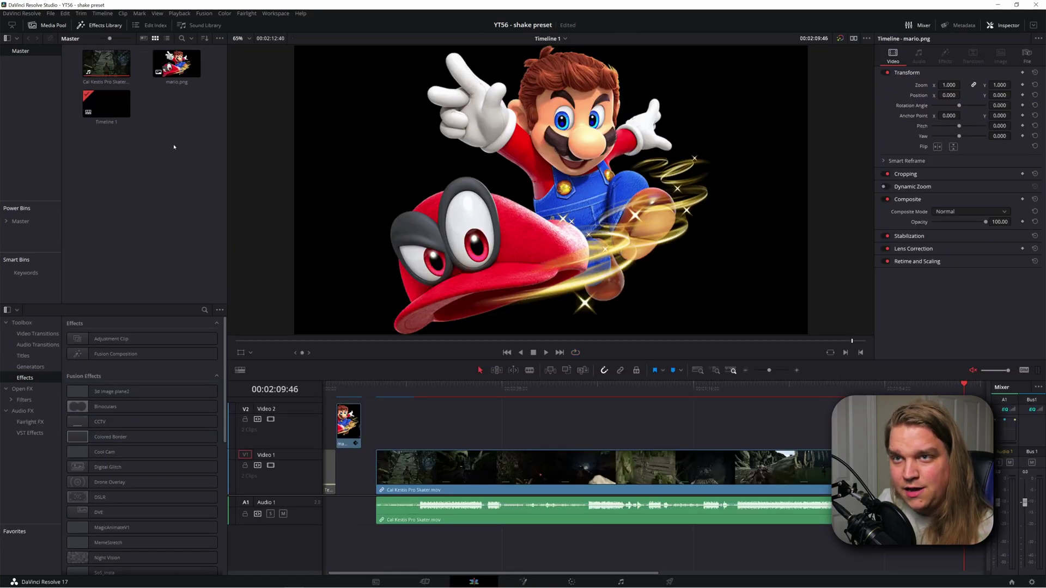
# Apply SSC_MasterShake to mario.png on Video 2 and enable its Position, Angle and Scale shake
pyautogui.scroll(-15, 146, 452)
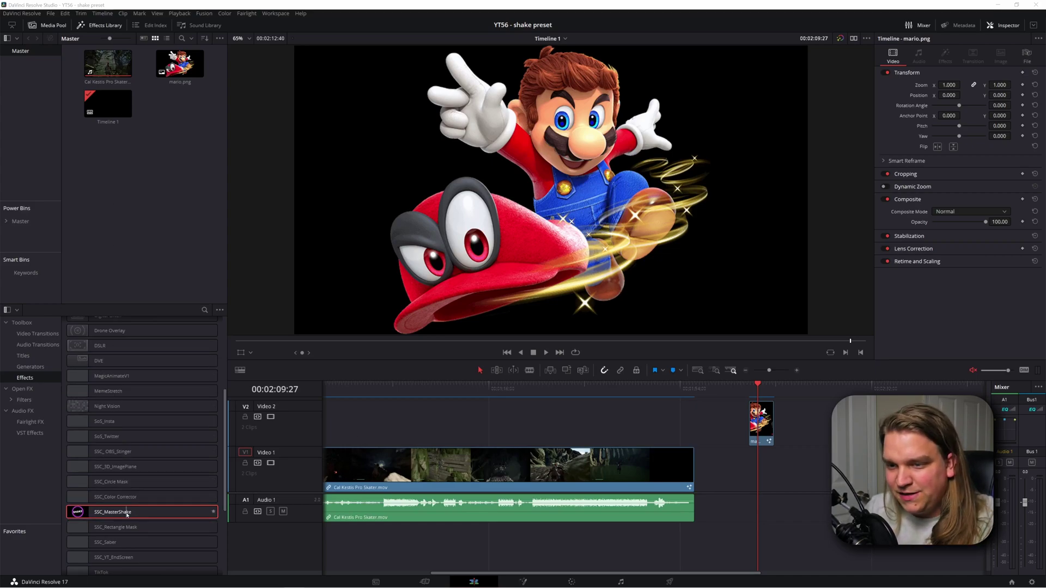
pyautogui.moveTo(113, 512); pyautogui.dragTo(762, 418)
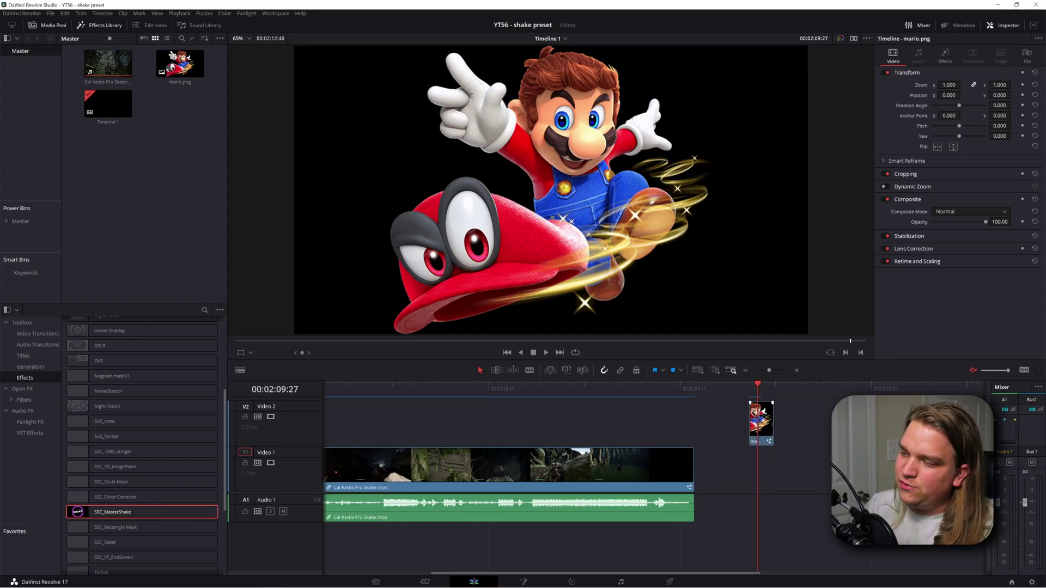
pyautogui.click(761, 419)
pyautogui.click(950, 62)
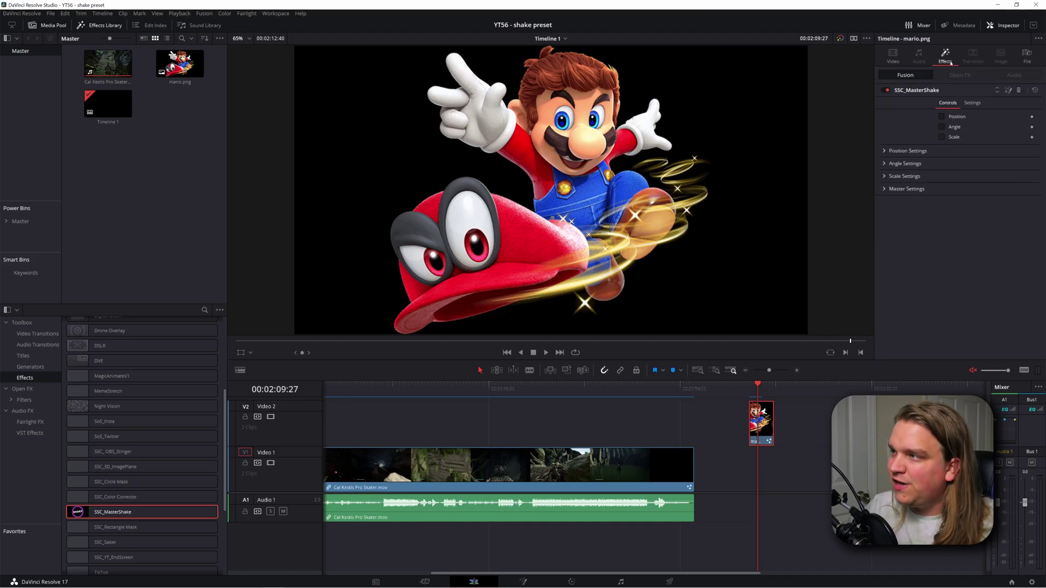
pyautogui.click(941, 117)
pyautogui.click(941, 127)
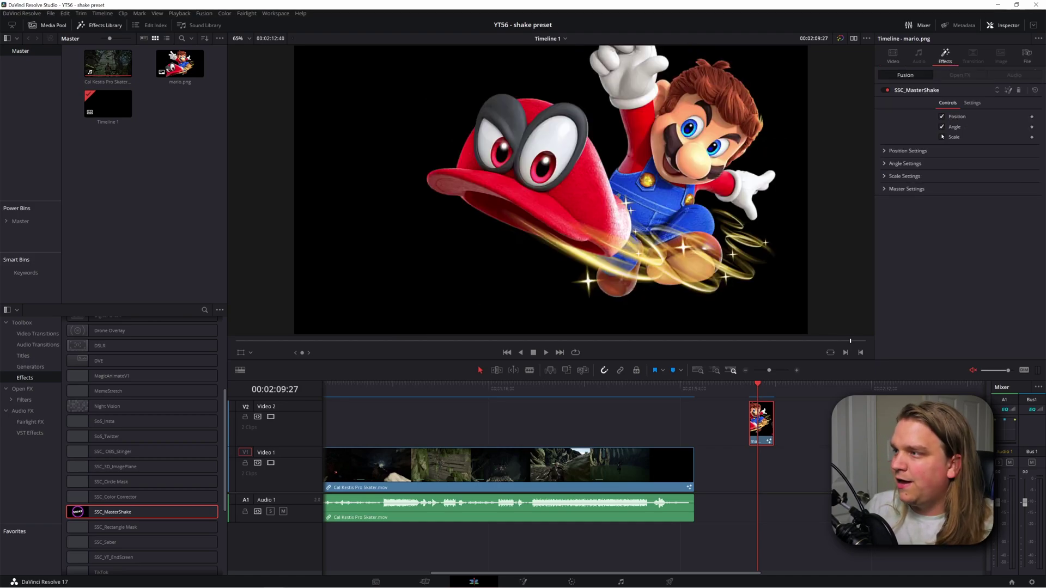